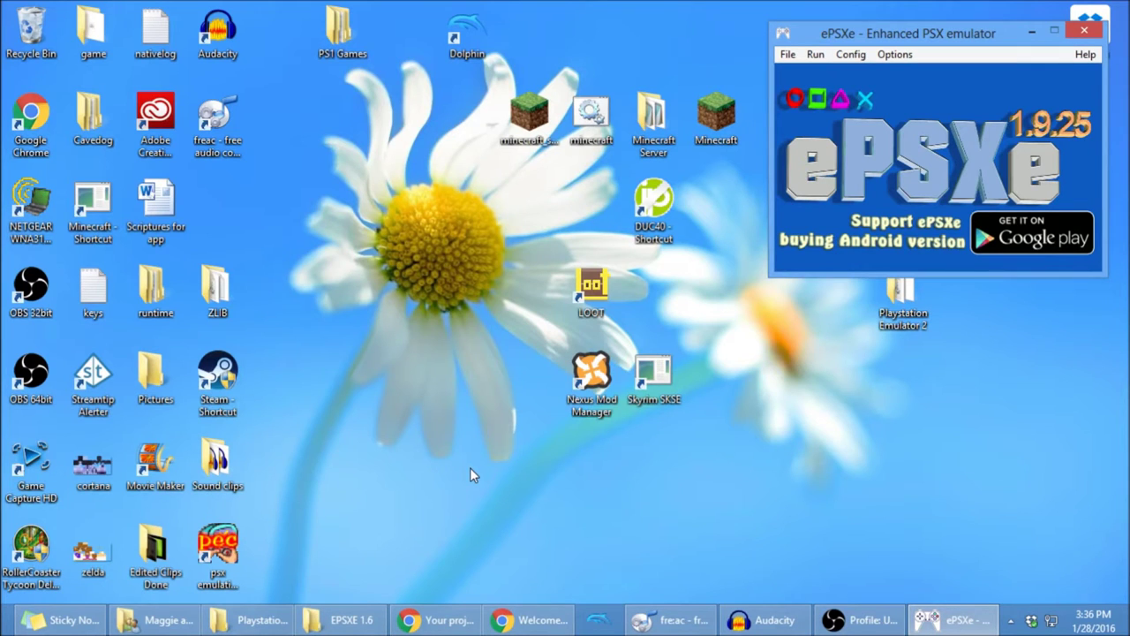
# - Switch to Chrome and bring up the official ePSXe website's download page
pyautogui.click(505, 622)
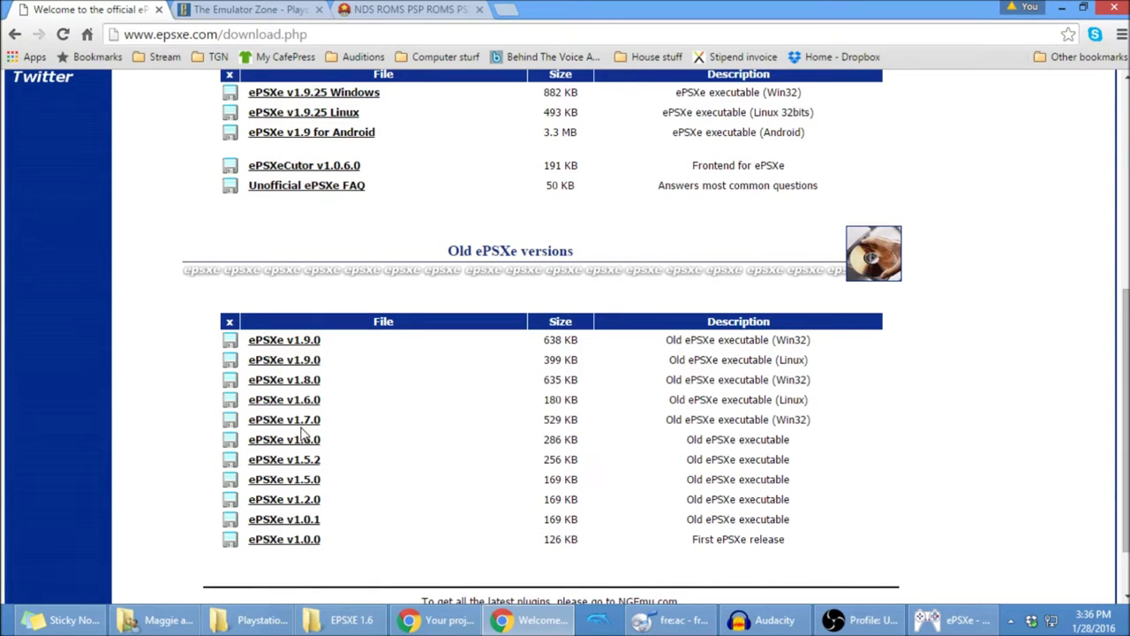
pyautogui.click(1061, 9)
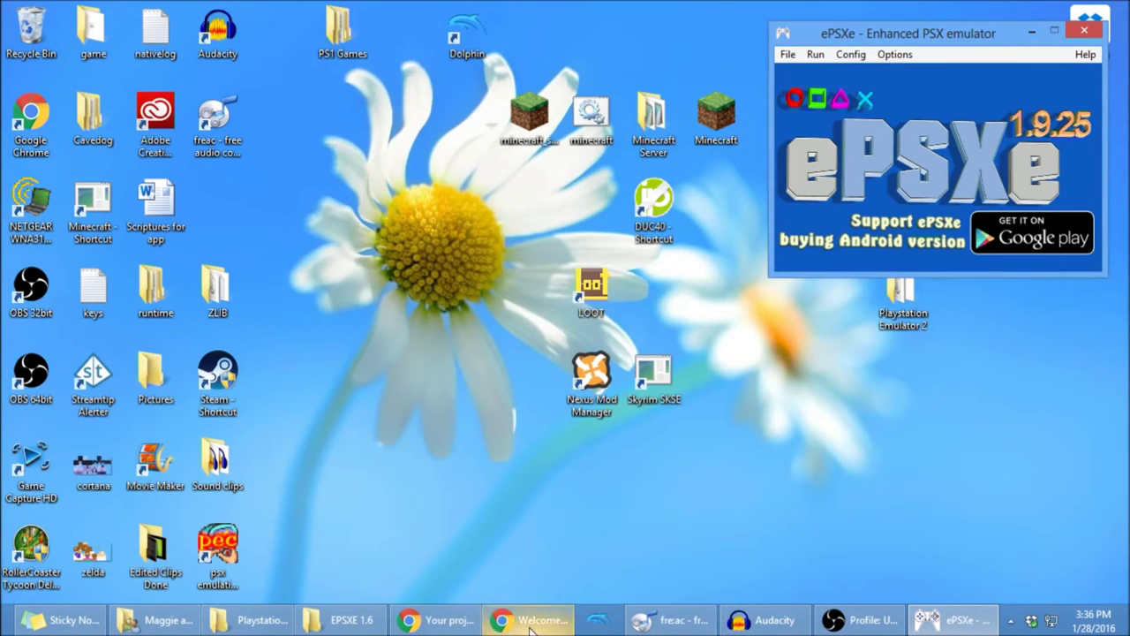
pyautogui.click(478, 626)
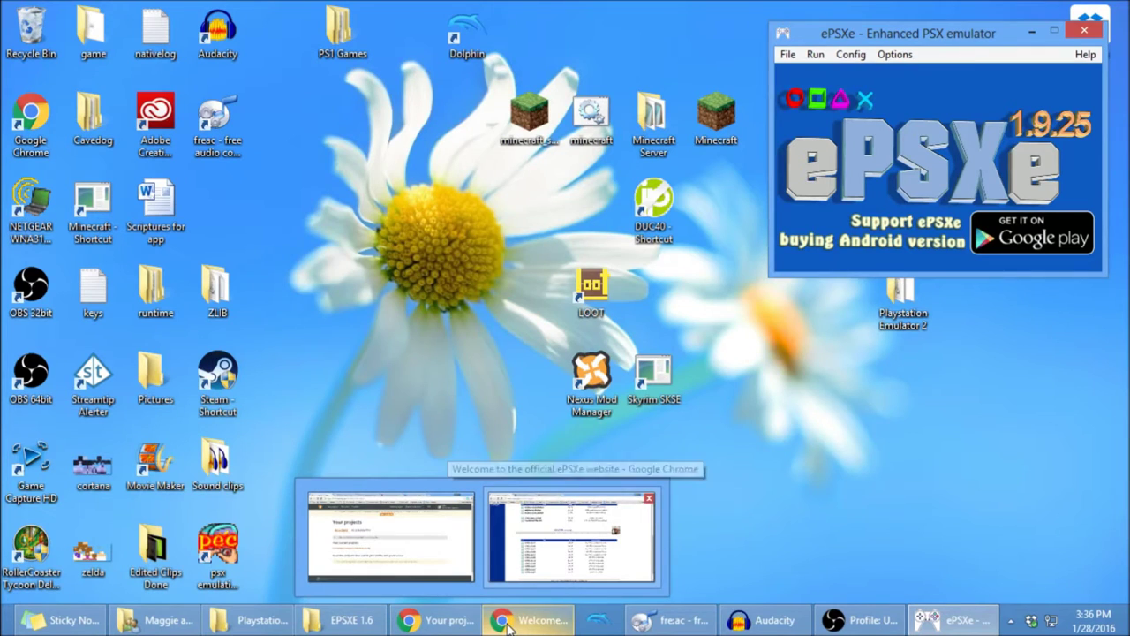
pyautogui.click(508, 623)
pyautogui.click(508, 623)
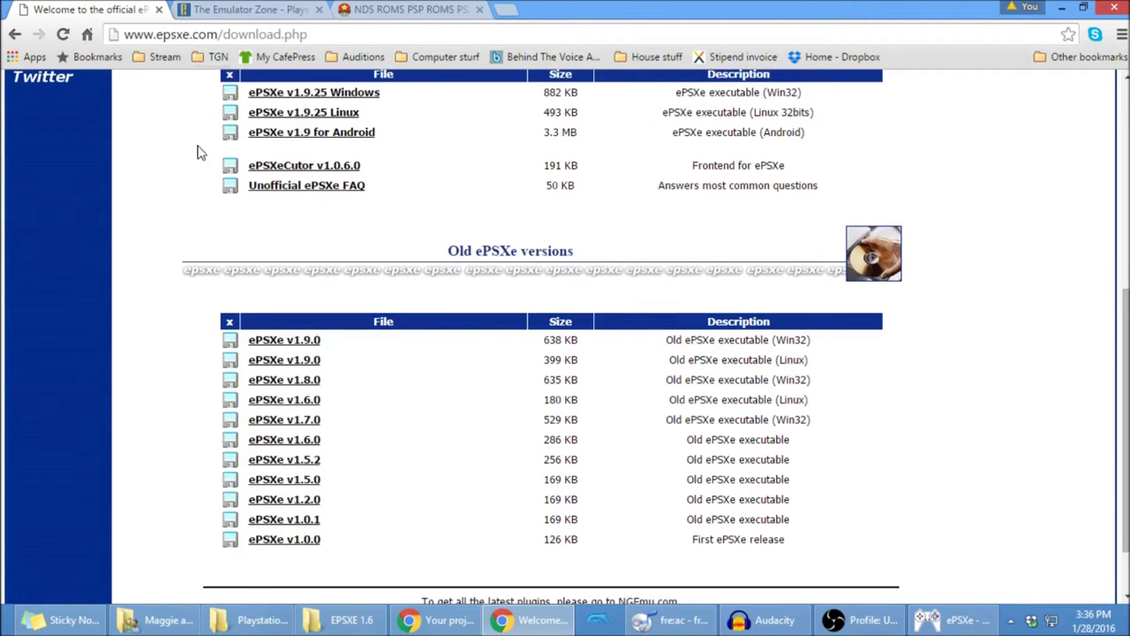
# - Download the 286 KB ePSXe v1.6.0 executable from the site's Downloads page and open the zip archive
pyautogui.scroll(3, 176, 335)
pyautogui.click(56, 218)
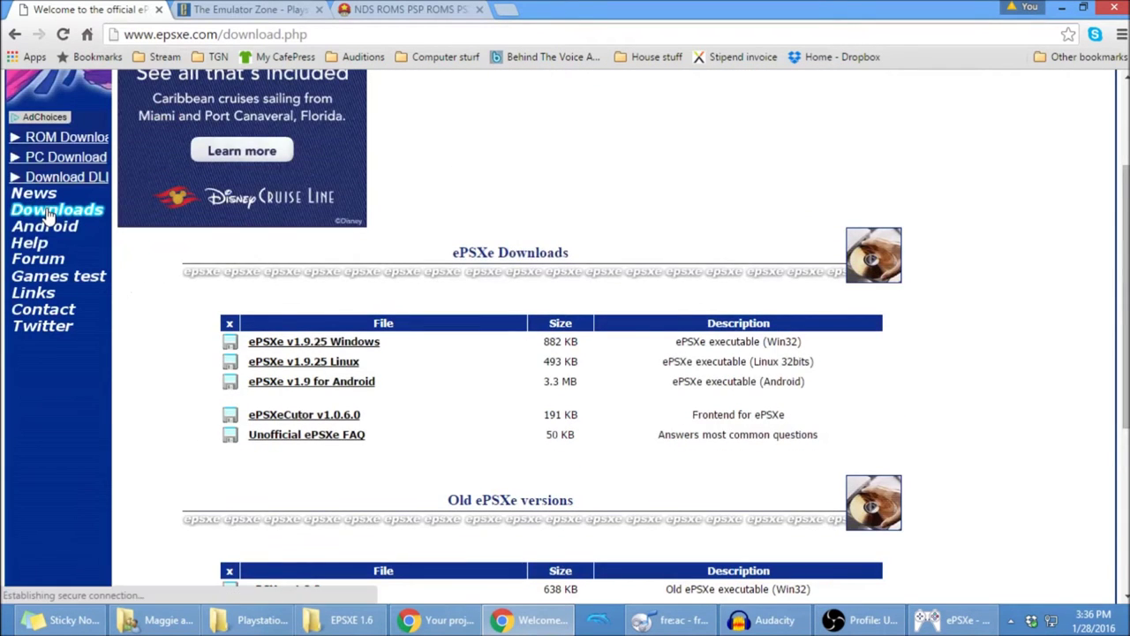
pyautogui.scroll(-4, 232, 422)
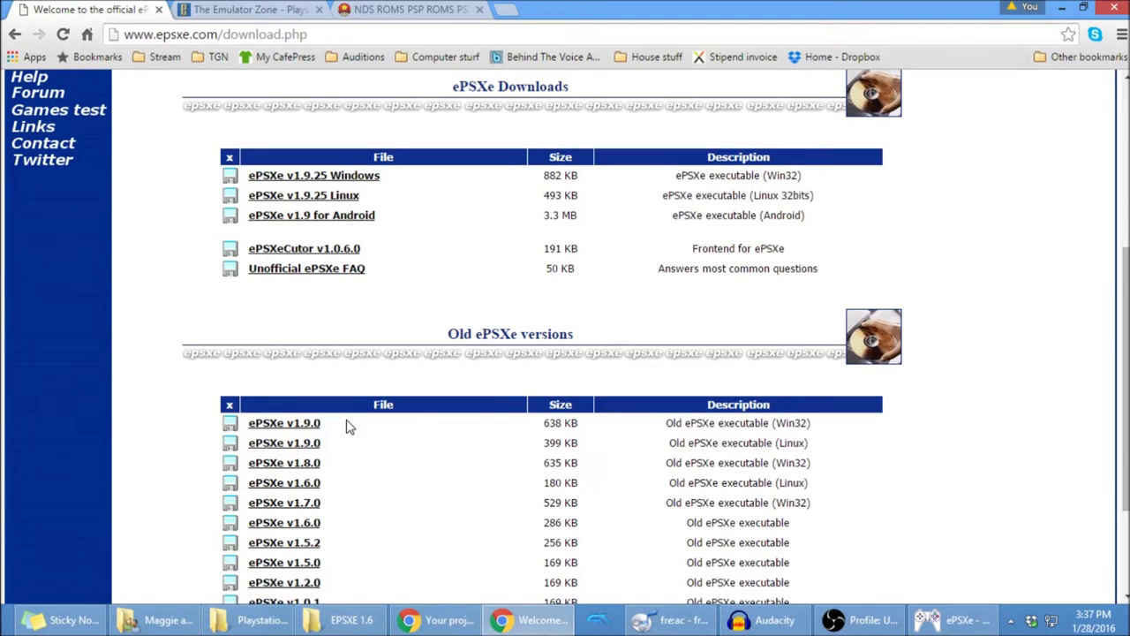
pyautogui.scroll(-1, 349, 428)
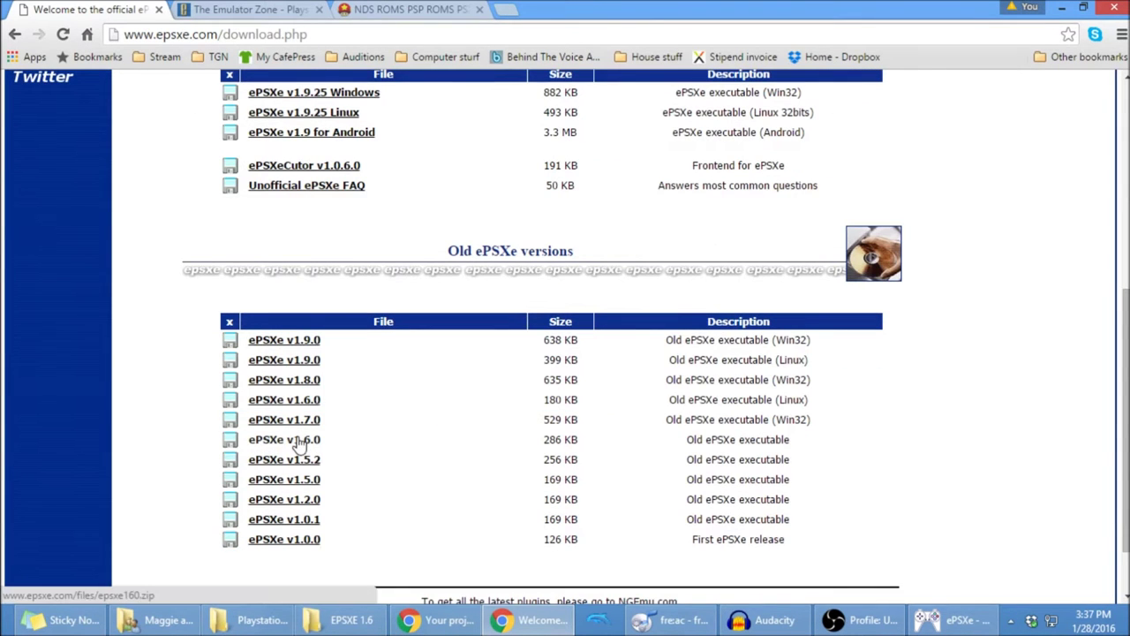
pyautogui.click(299, 441)
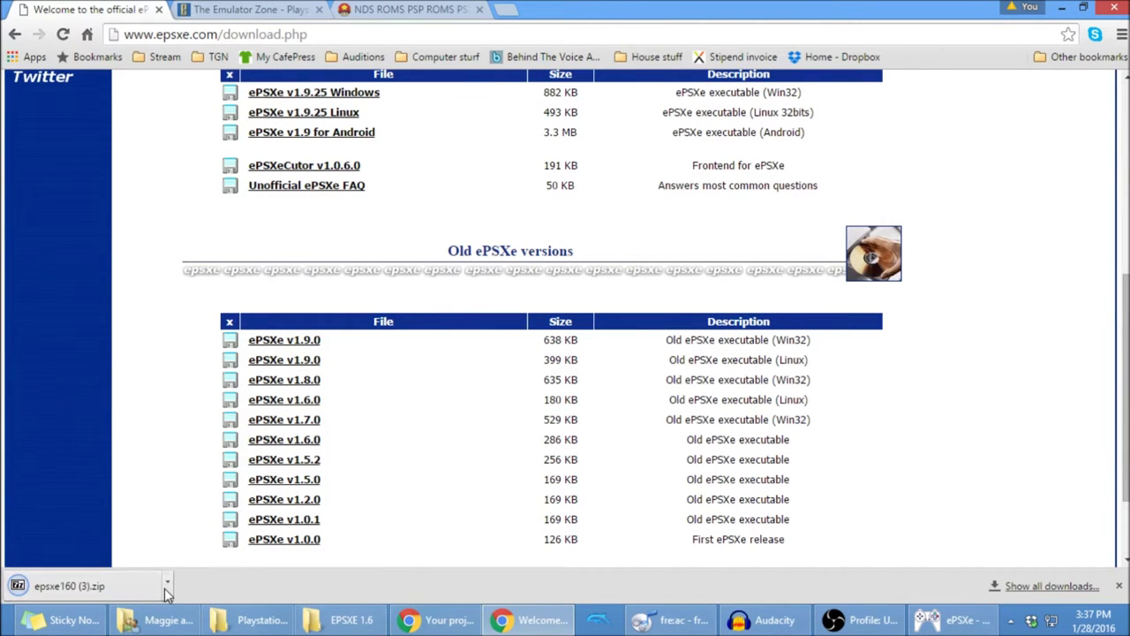
pyautogui.click(166, 586)
pyautogui.click(207, 483)
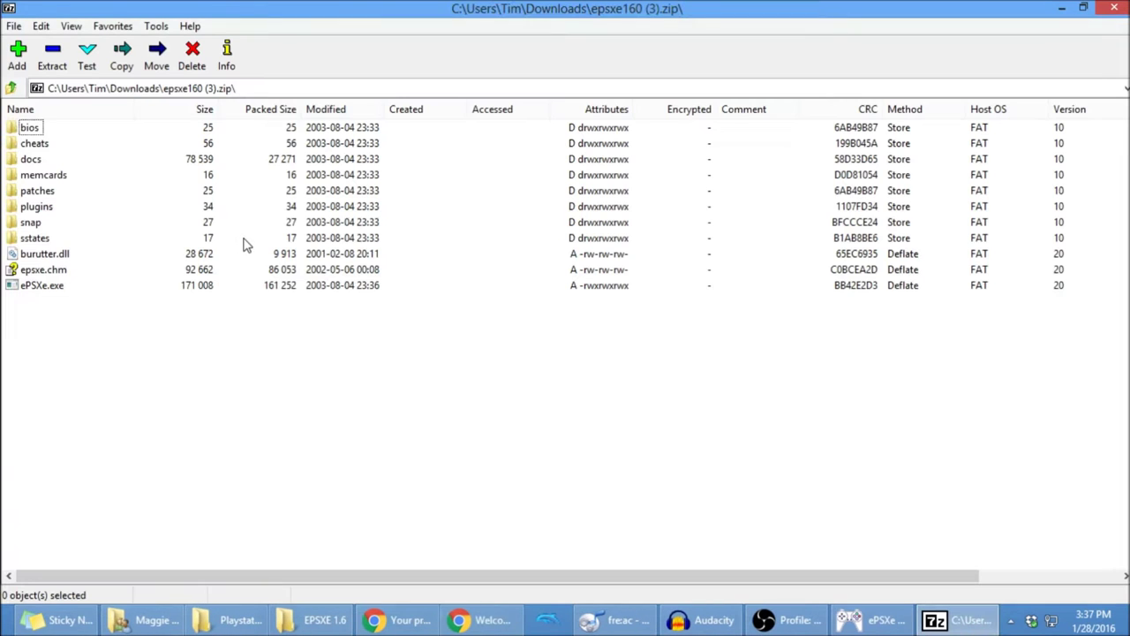
# - Extract the whole ePSXe archive into the desktop folder EPSXE 1.6, close the archive and check the folder's contents
pyautogui.click(53, 64)
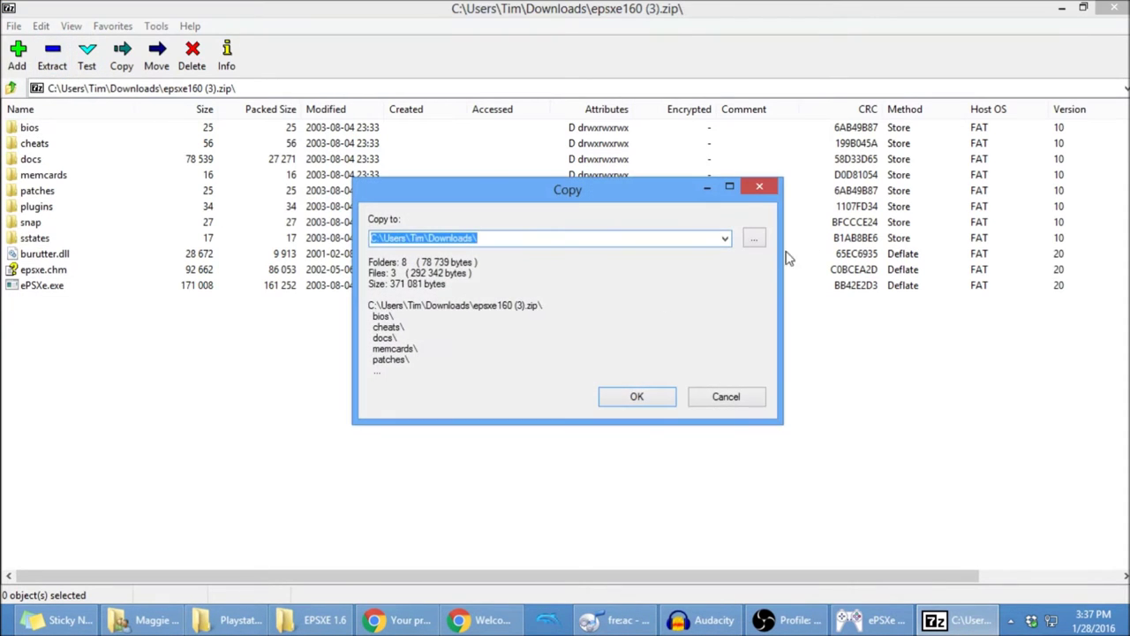
pyautogui.click(753, 238)
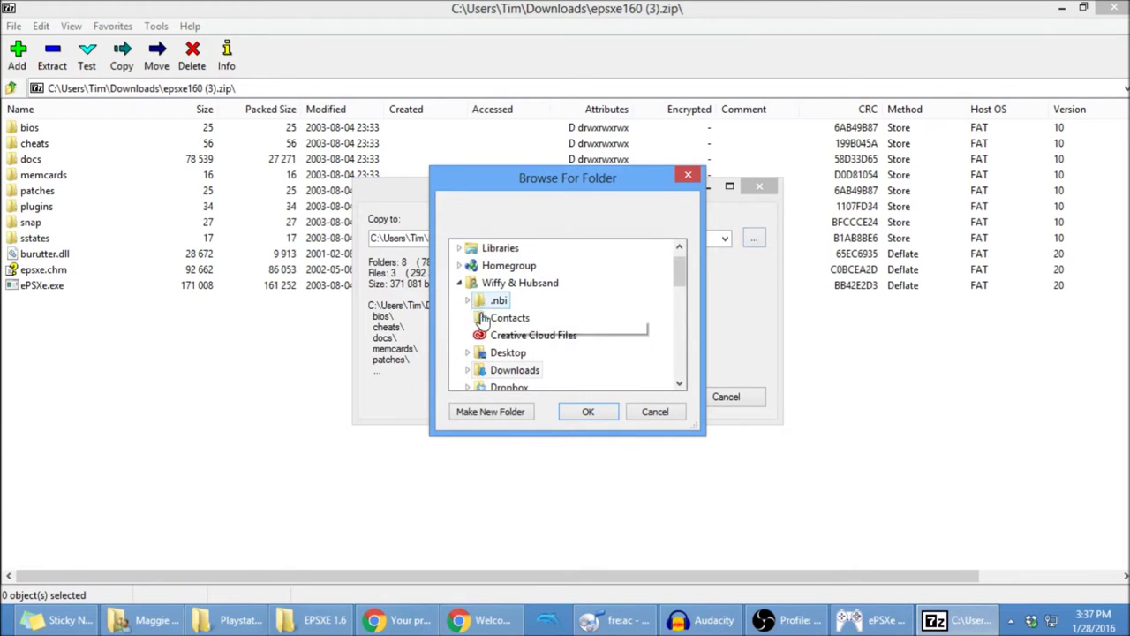
pyautogui.click(488, 353)
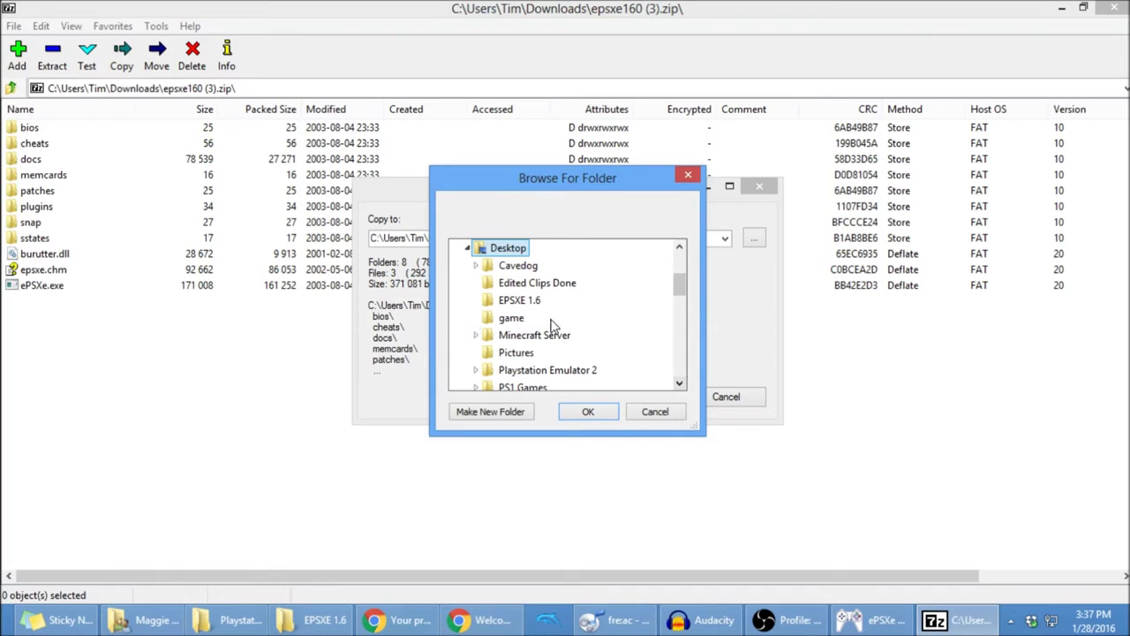
pyautogui.click(523, 302)
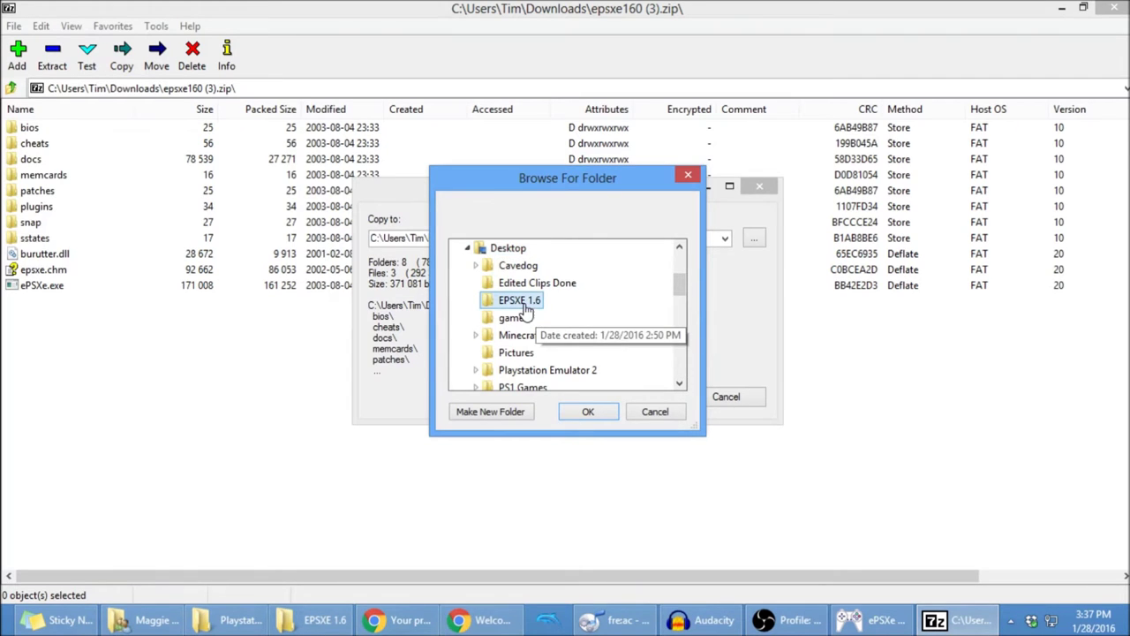
pyautogui.click(583, 413)
pyautogui.click(658, 397)
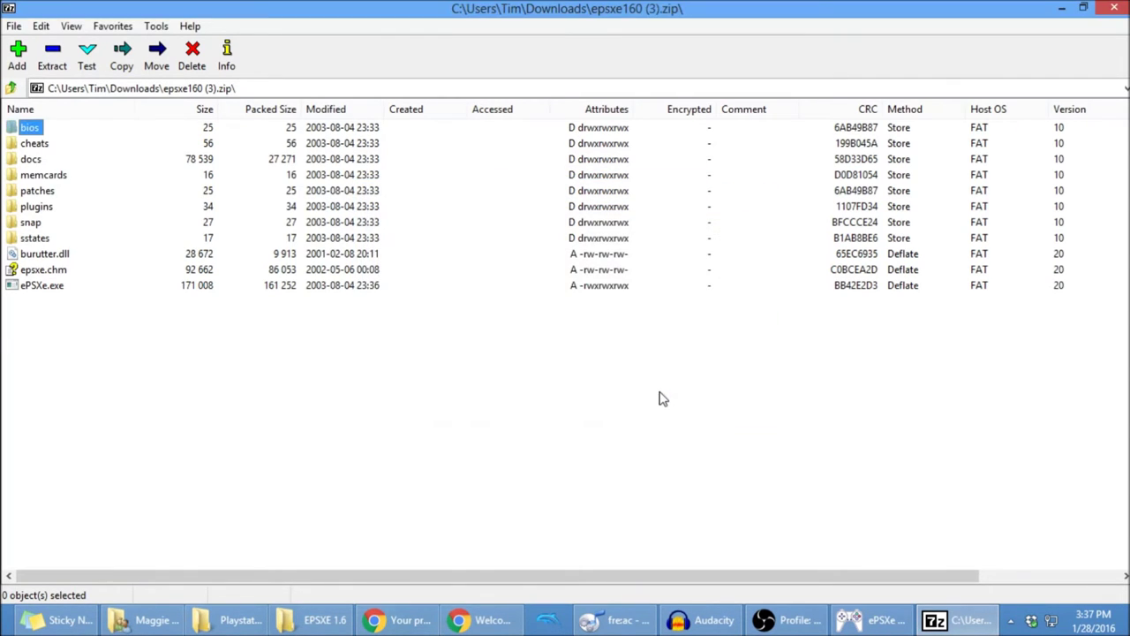
pyautogui.click(1115, 8)
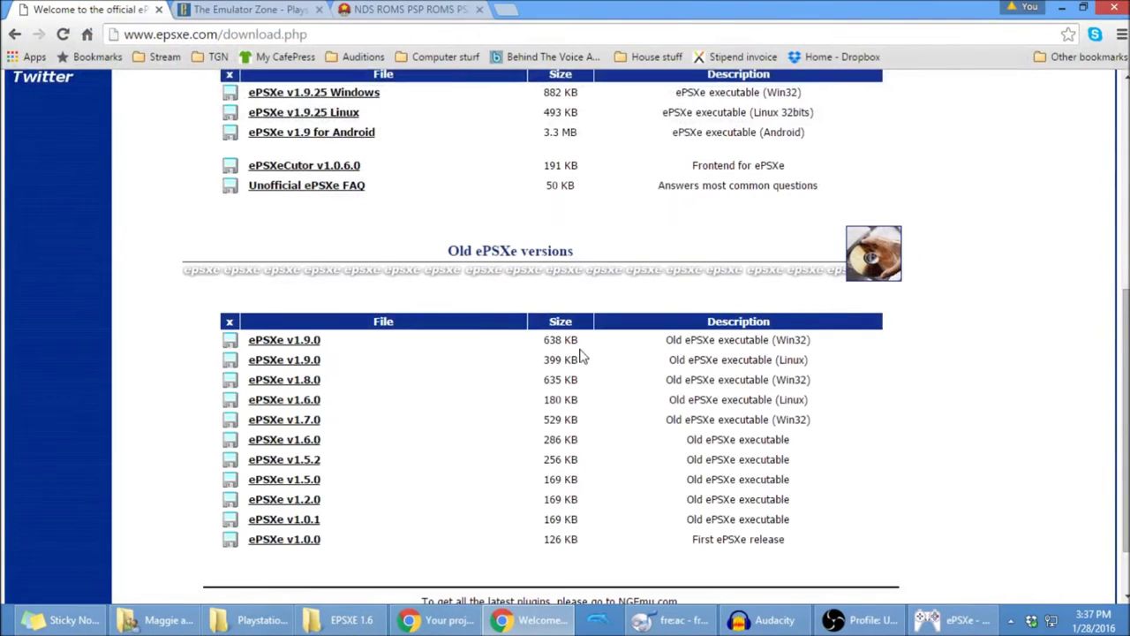
pyautogui.click(340, 620)
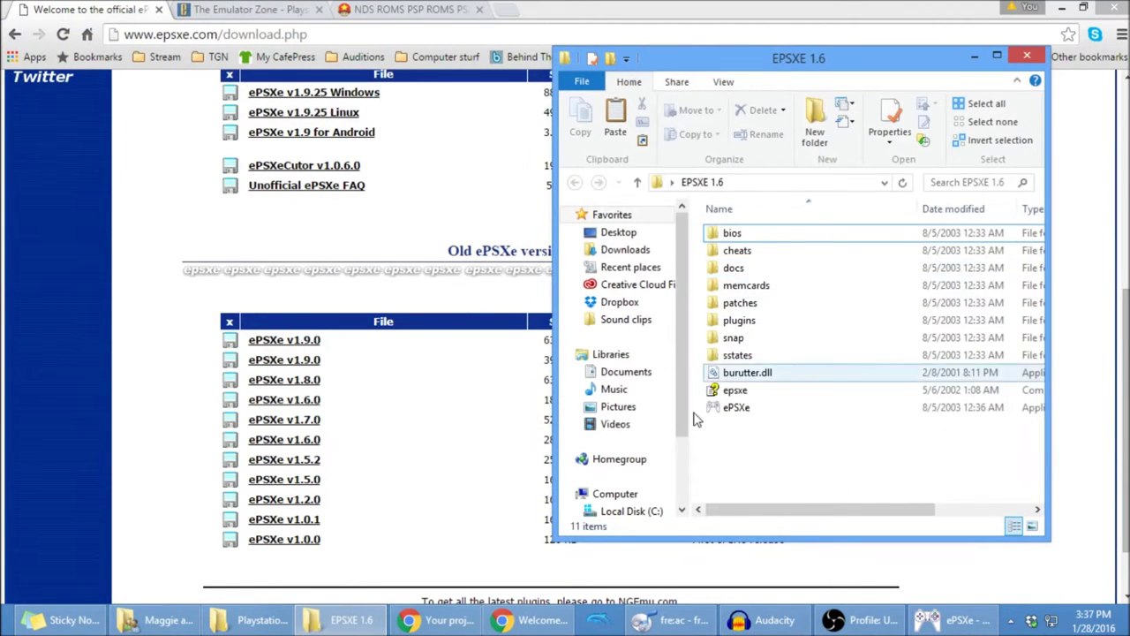
pyautogui.click(166, 358)
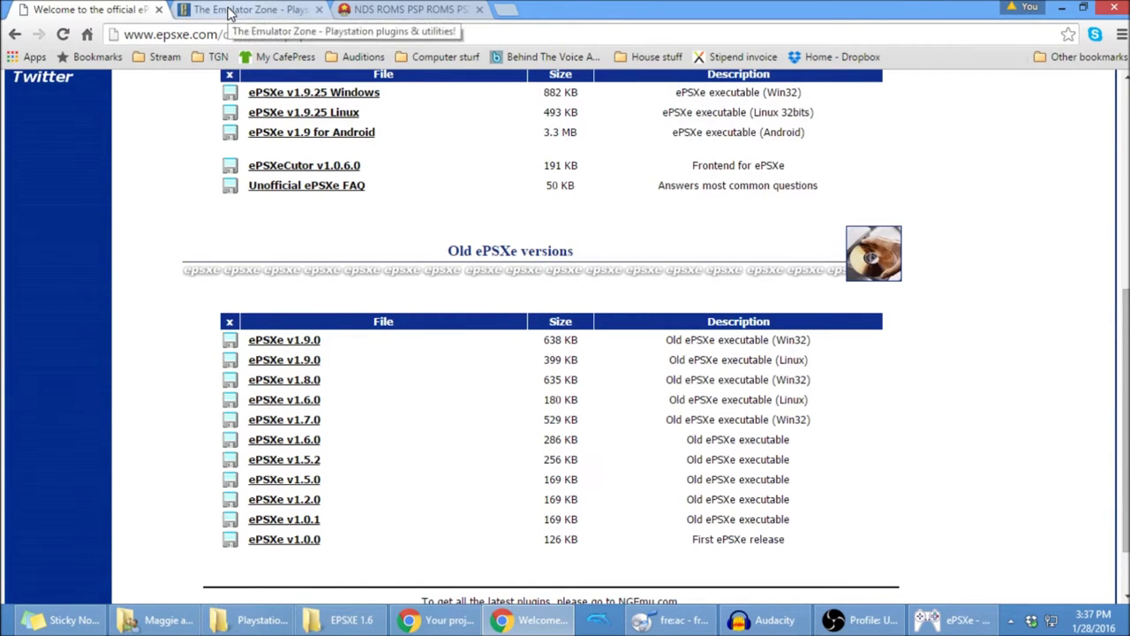
# - Download Pete's GPU Plugins 1.77 from The Emulator Zone's Plugins-Utilities page and open the zip archive
pyautogui.click(229, 13)
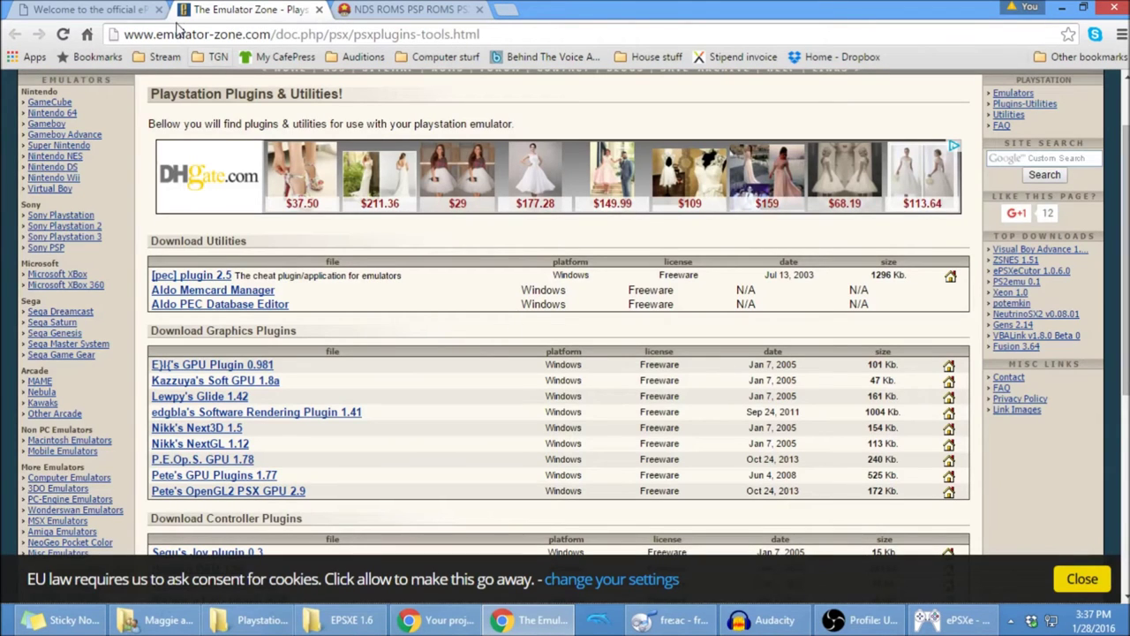
pyautogui.click(1007, 105)
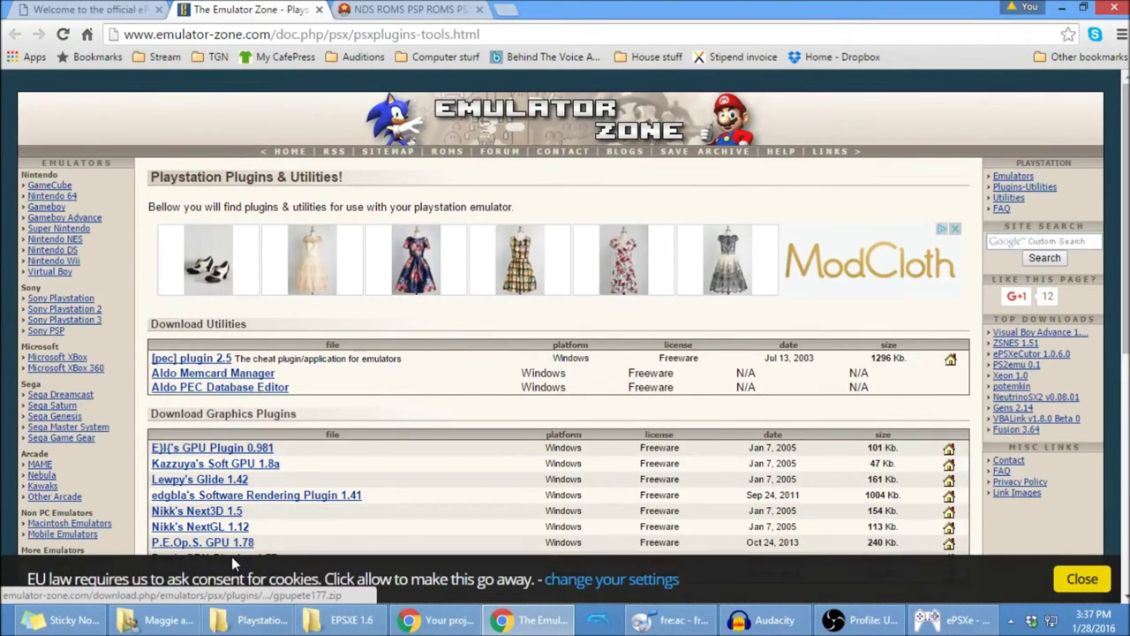
pyautogui.scroll(-1, 232, 556)
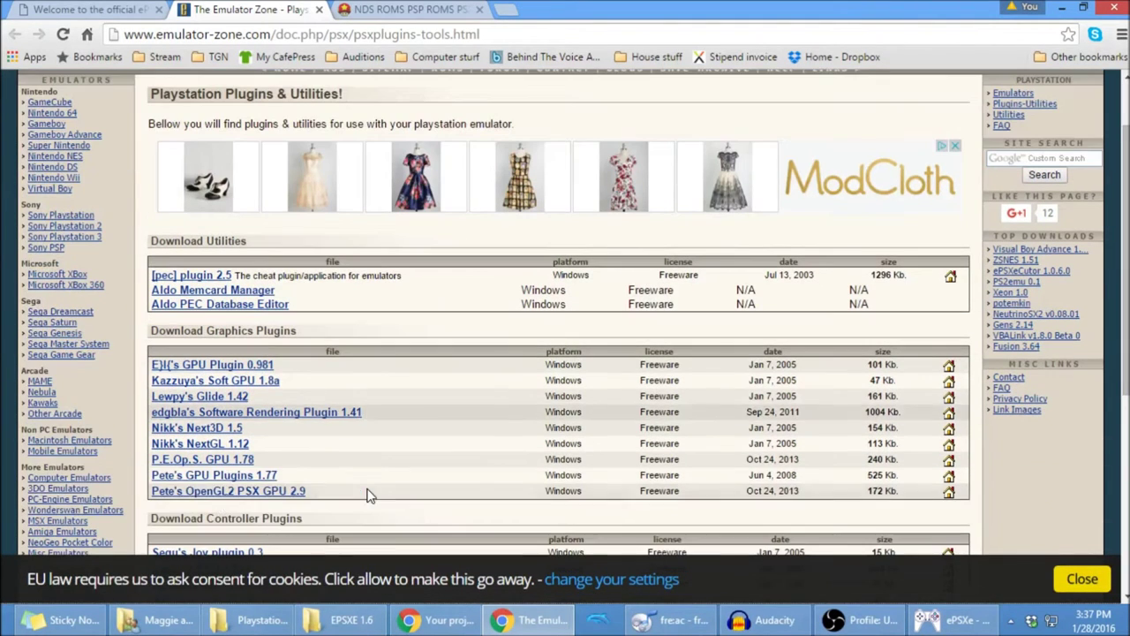
pyautogui.click(210, 478)
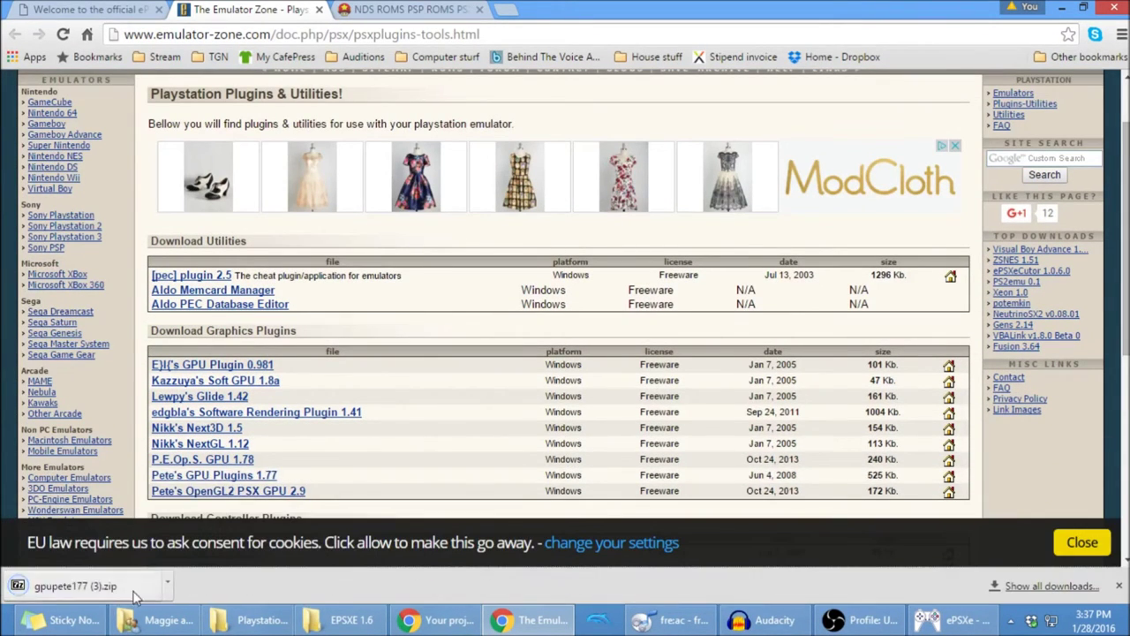
pyautogui.click(167, 583)
pyautogui.click(203, 499)
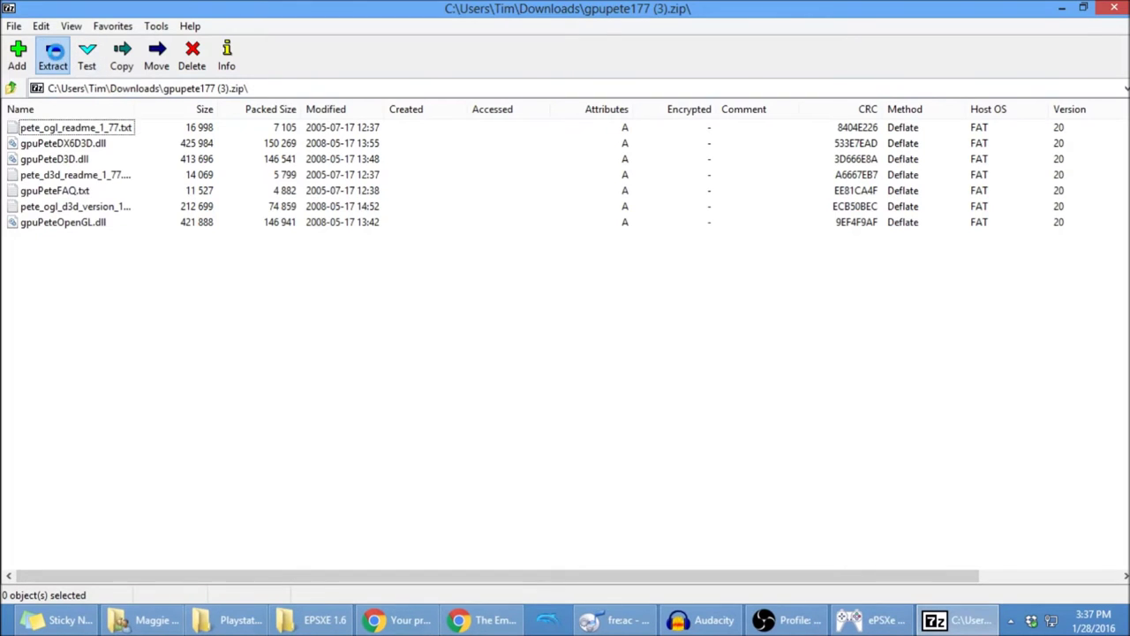
# - Extract the GPU plugin files into the plugins folder inside the desktop's EPSXE 1.6 folder and close the archive
pyautogui.click(51, 54)
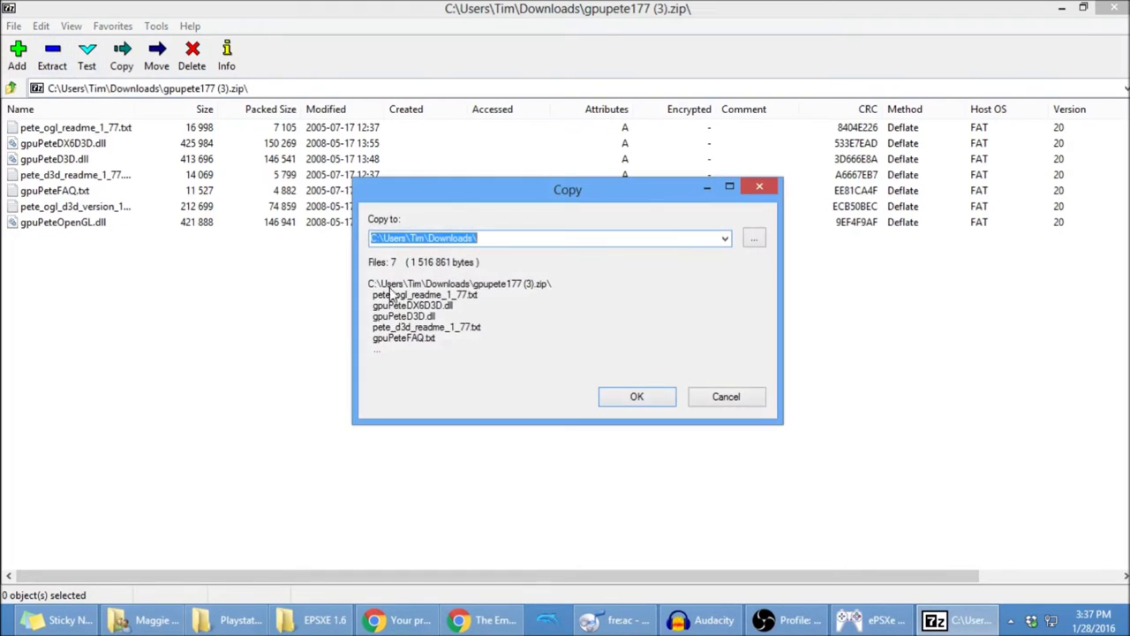
pyautogui.click(755, 238)
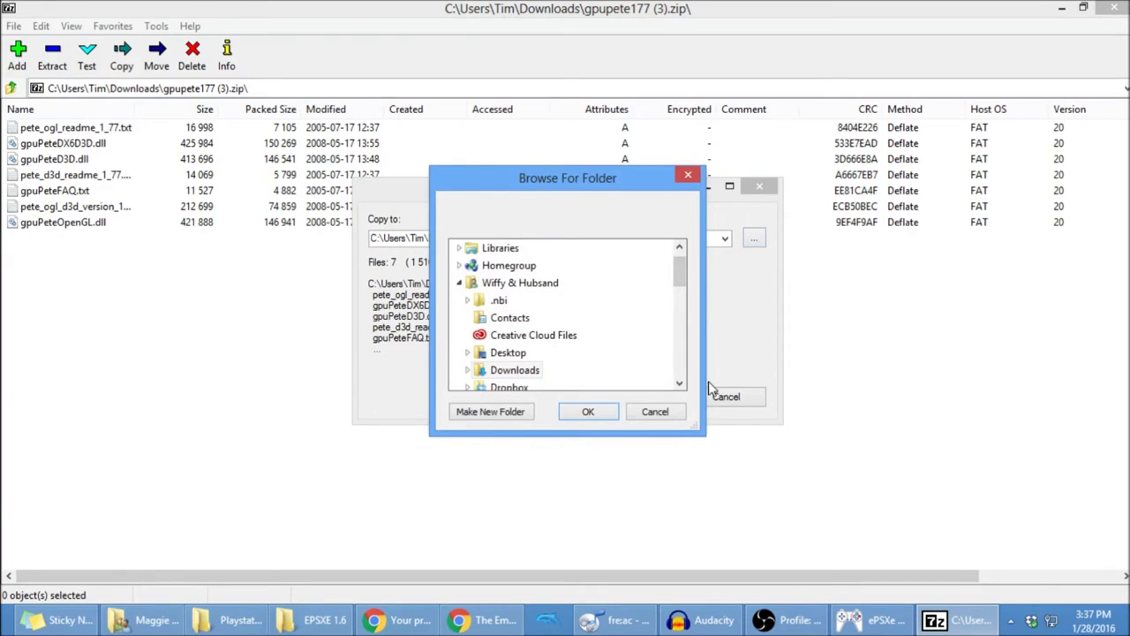
pyautogui.doubleClick(504, 353)
pyautogui.doubleClick(520, 300)
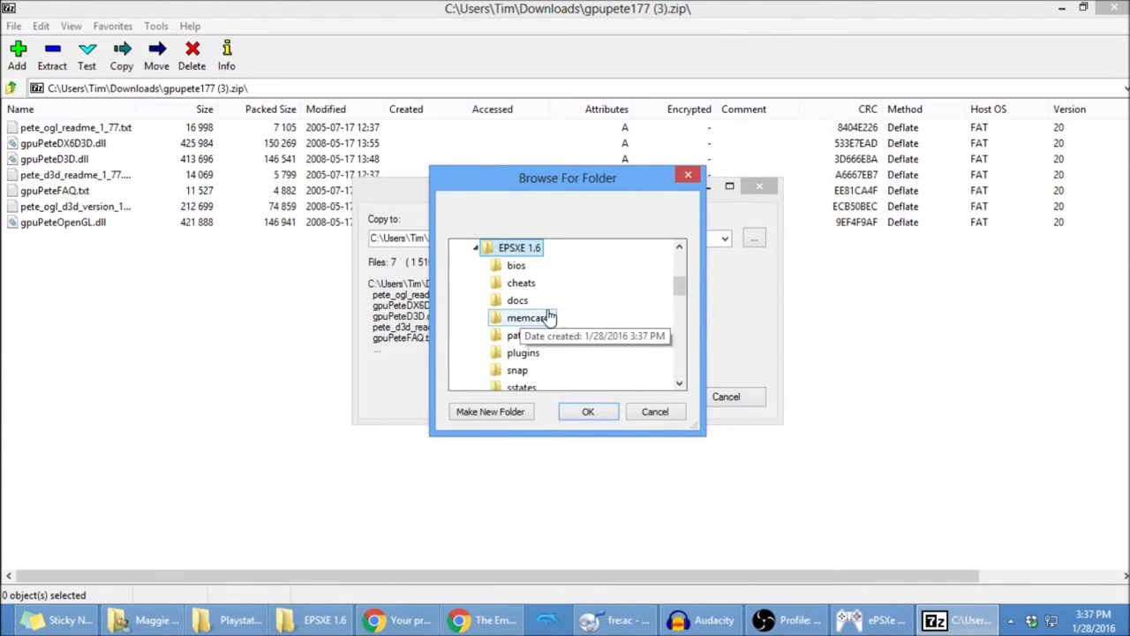
pyautogui.click(521, 352)
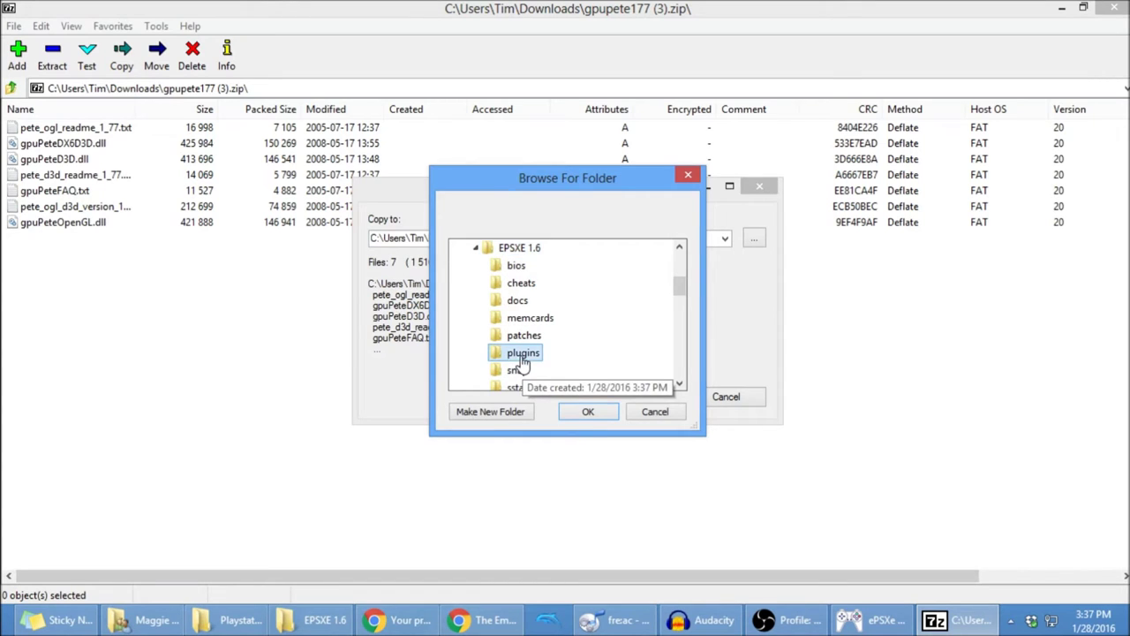
pyautogui.click(590, 413)
pyautogui.click(637, 398)
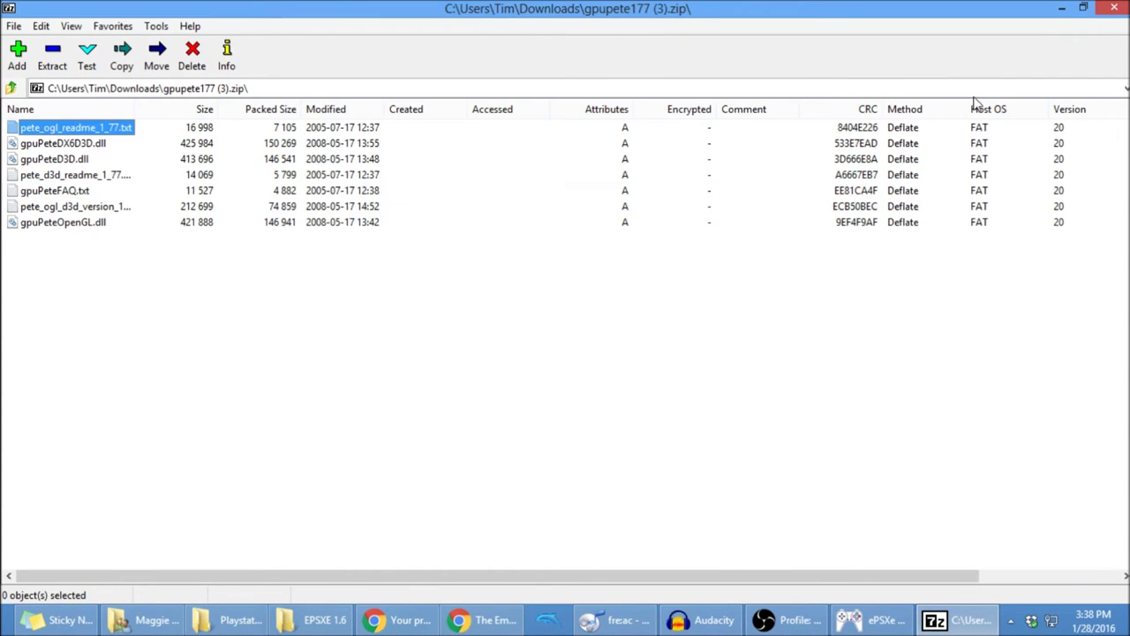
pyautogui.click(1111, 7)
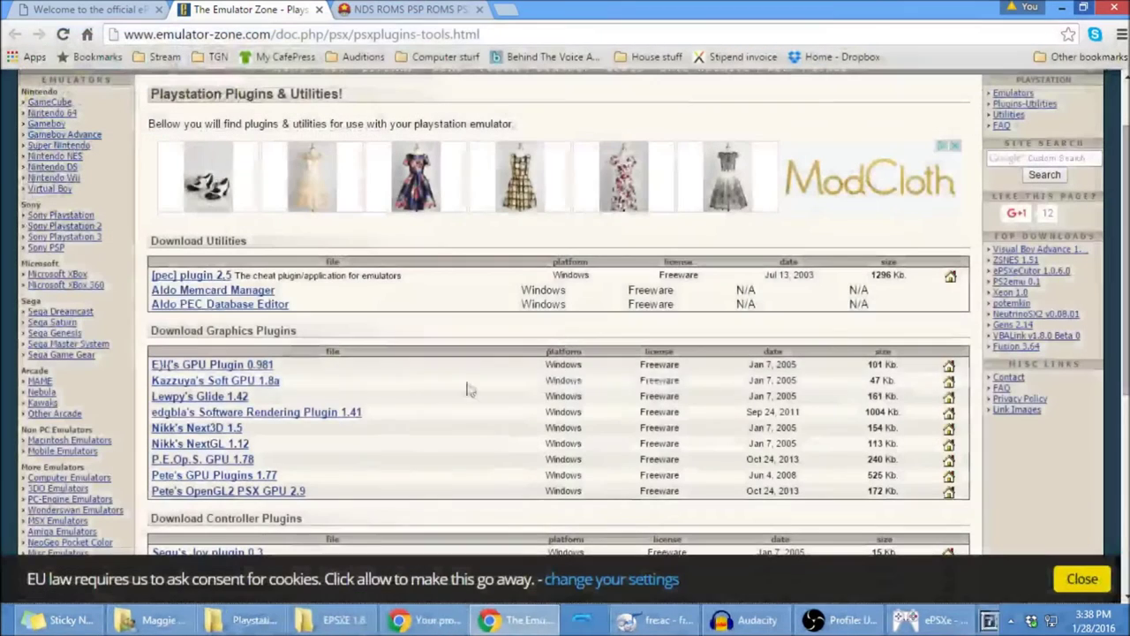
# - Download PSX_Bios_SCPH1001.zip from the Emuparadise BIOS files page
pyautogui.click(398, 9)
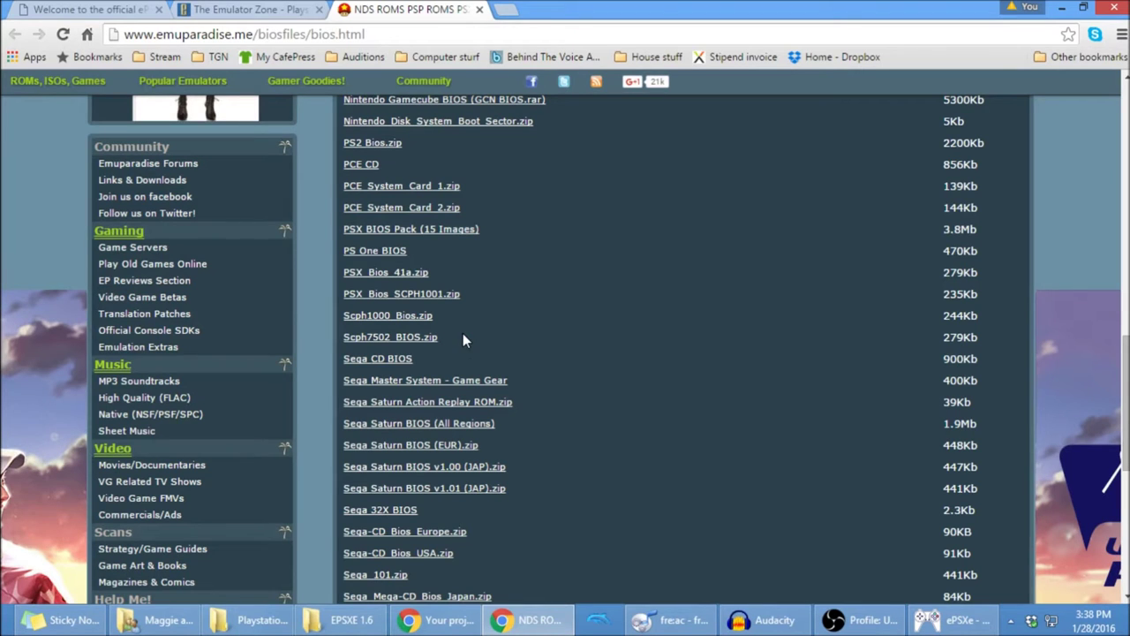
pyautogui.scroll(15, 518, 310)
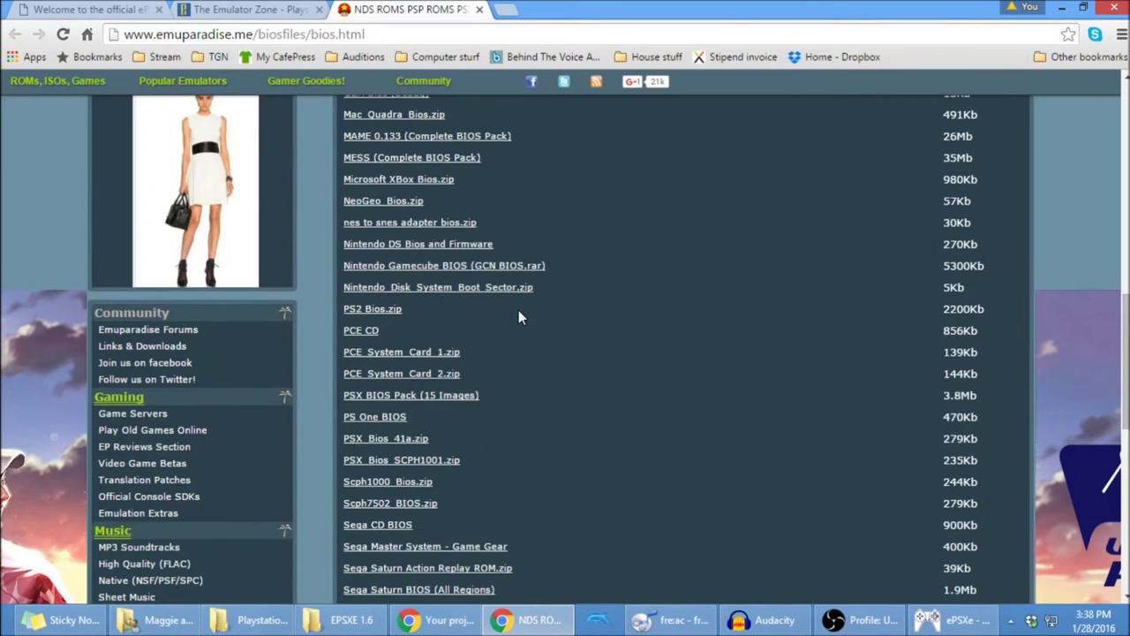
pyautogui.scroll(-4, 547, 419)
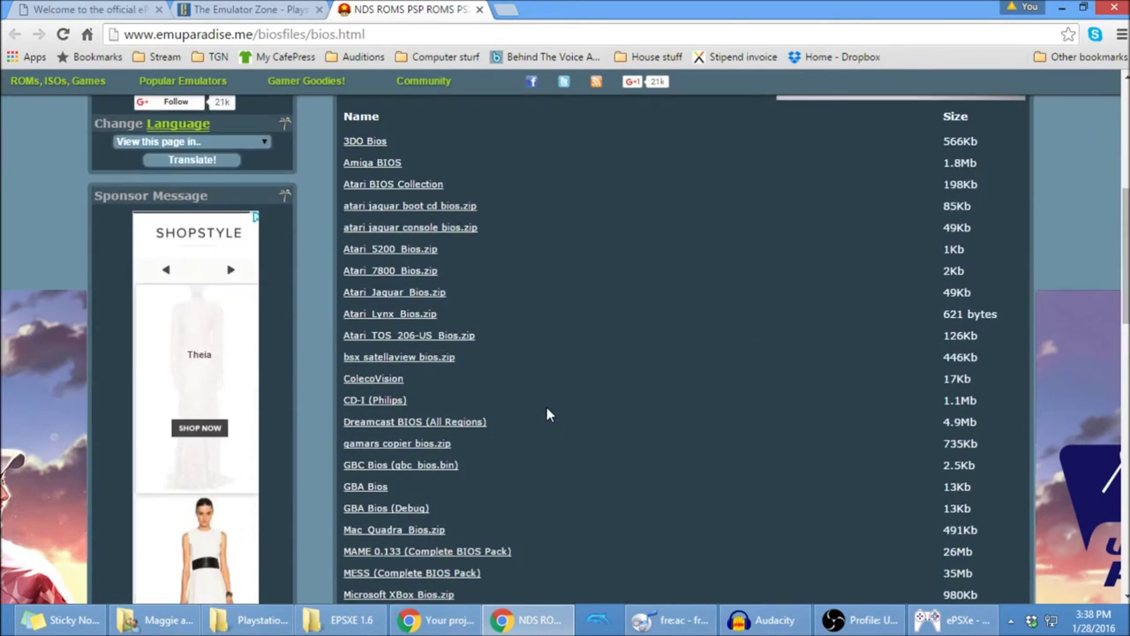
pyautogui.scroll(-4, 544, 400)
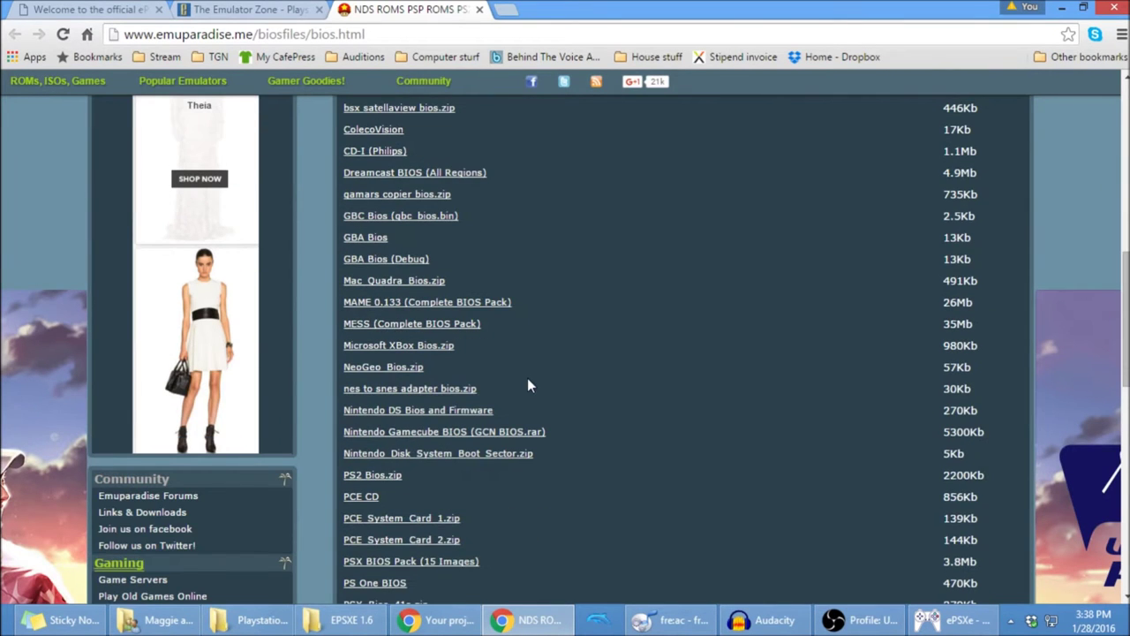
pyautogui.scroll(-2, 519, 388)
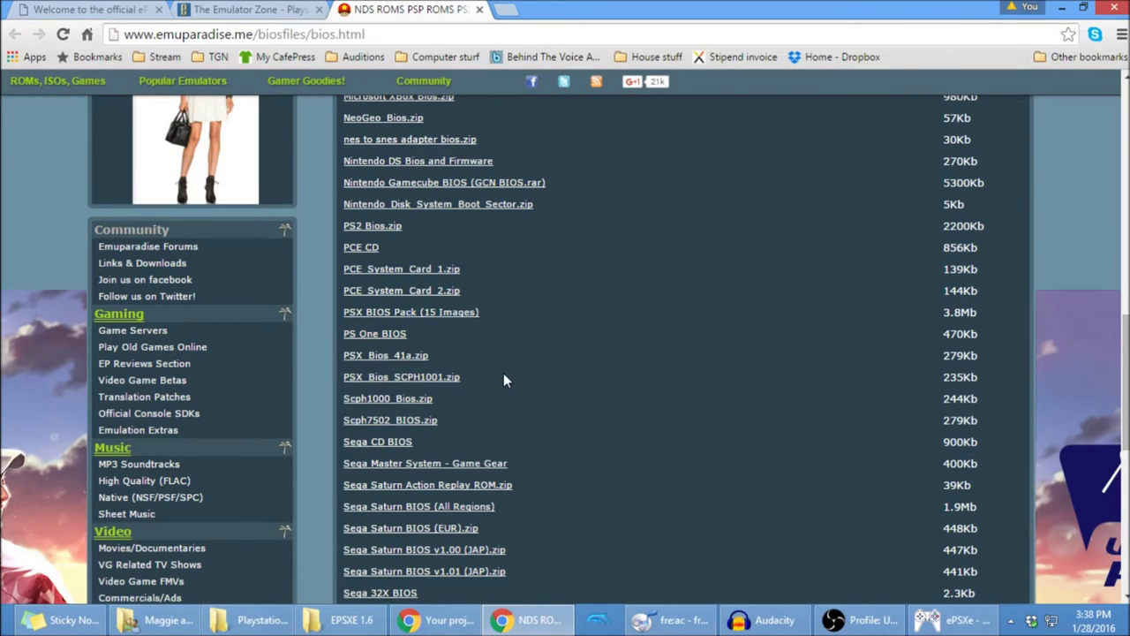
pyautogui.scroll(-1, 504, 378)
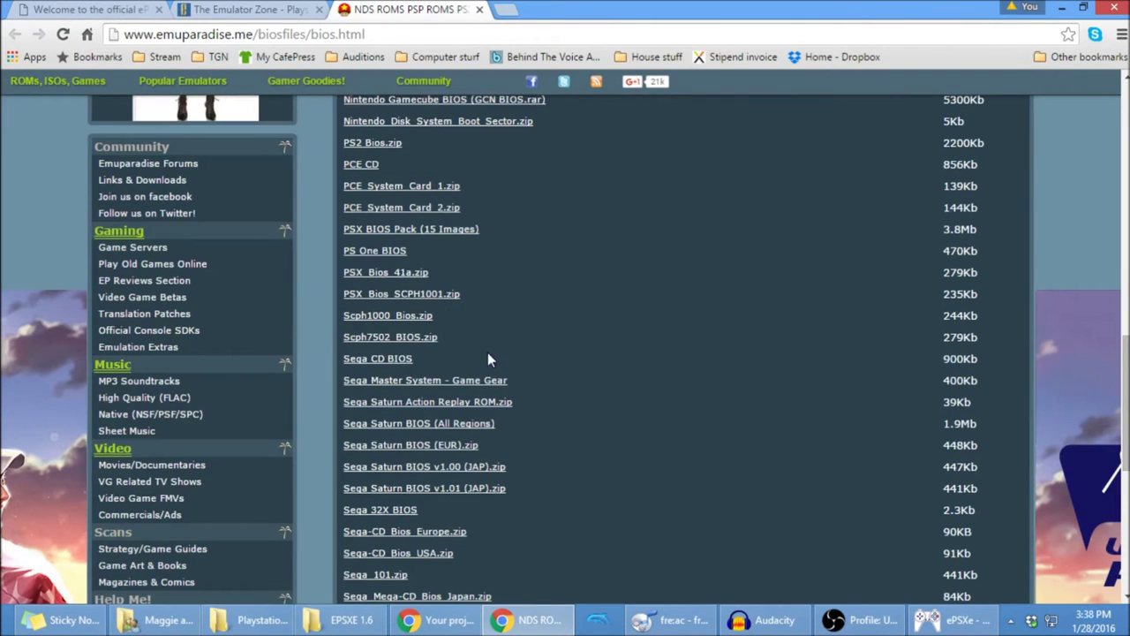
pyautogui.click(424, 299)
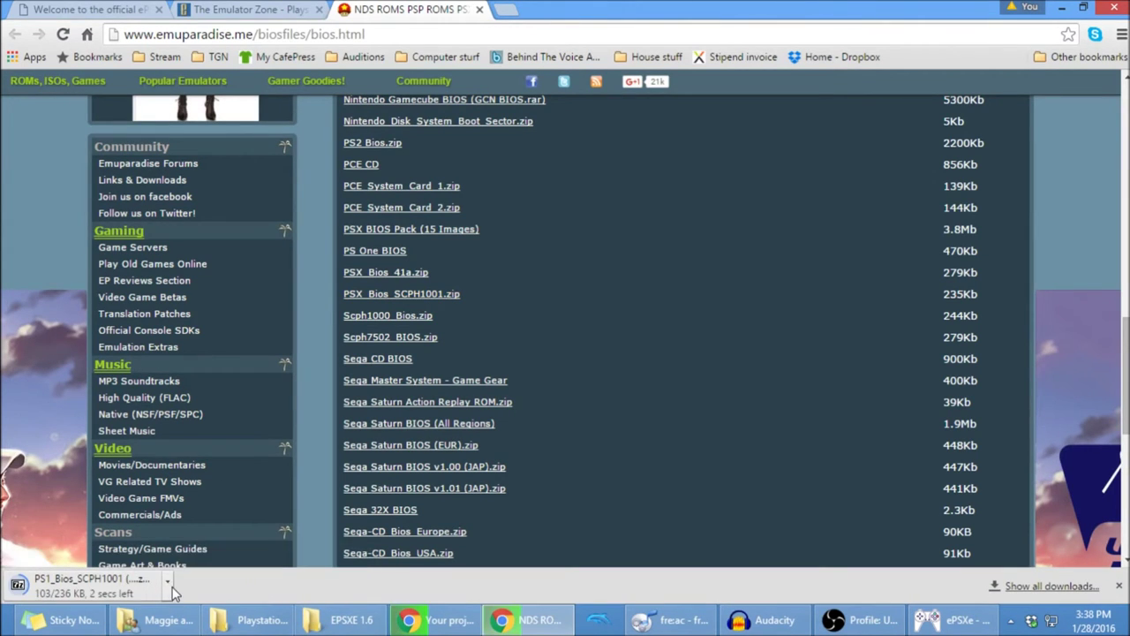
# - Open the downloaded BIOS archive, extract SCPH1001.BIN into the bios folder inside the desktop's EPSXE 1.6 folder, and close the archive
pyautogui.click(167, 585)
pyautogui.click(201, 459)
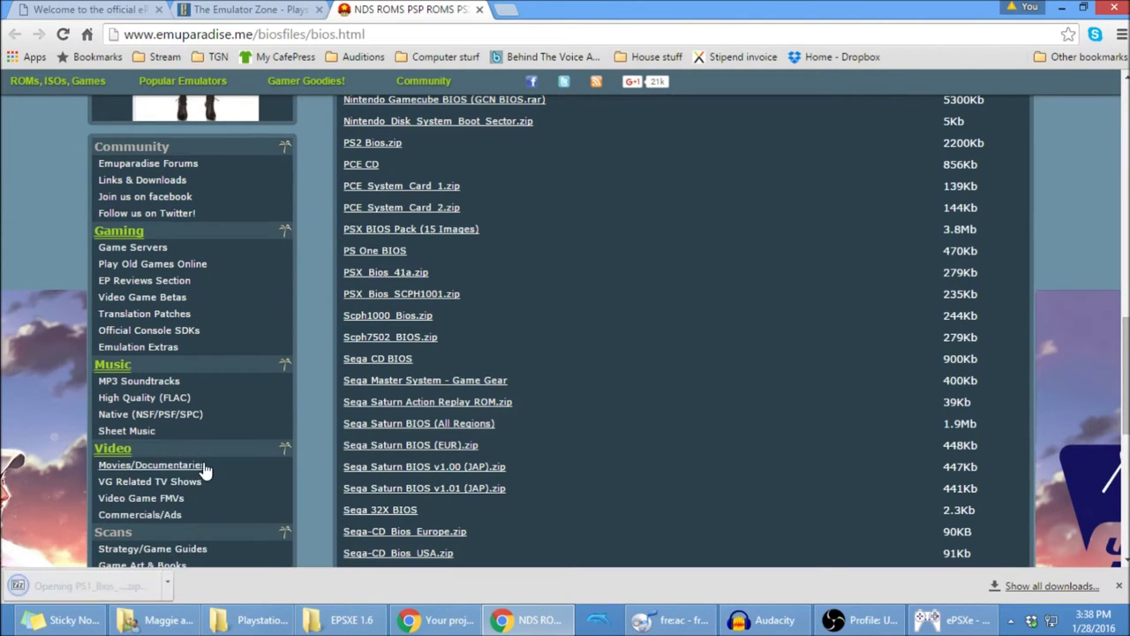
pyautogui.click(69, 129)
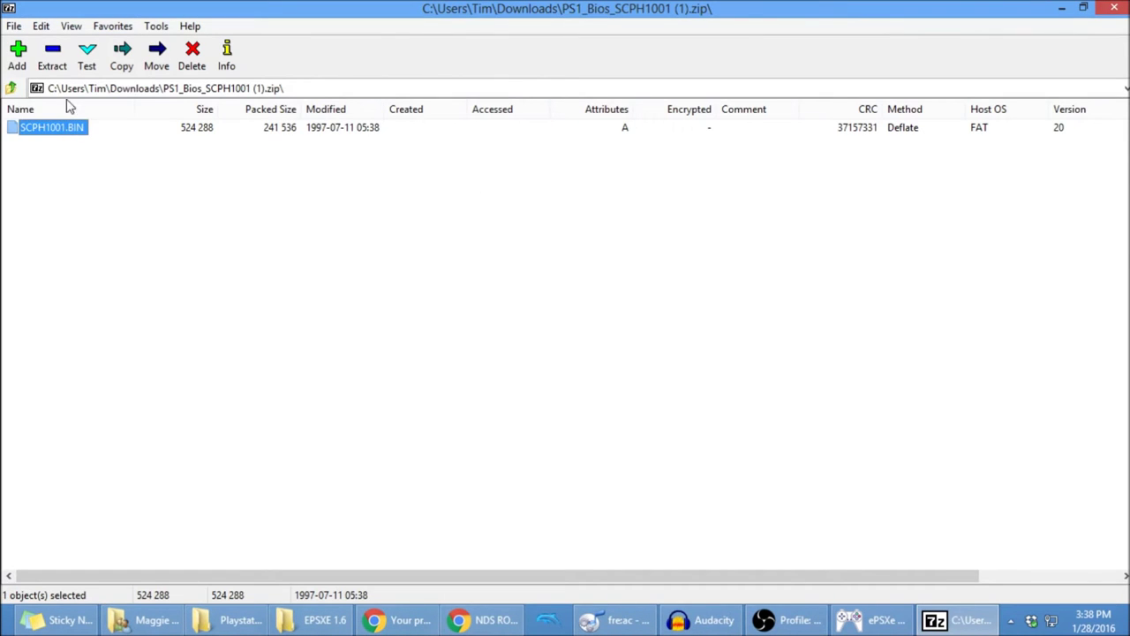
pyautogui.click(52, 57)
pyautogui.click(755, 238)
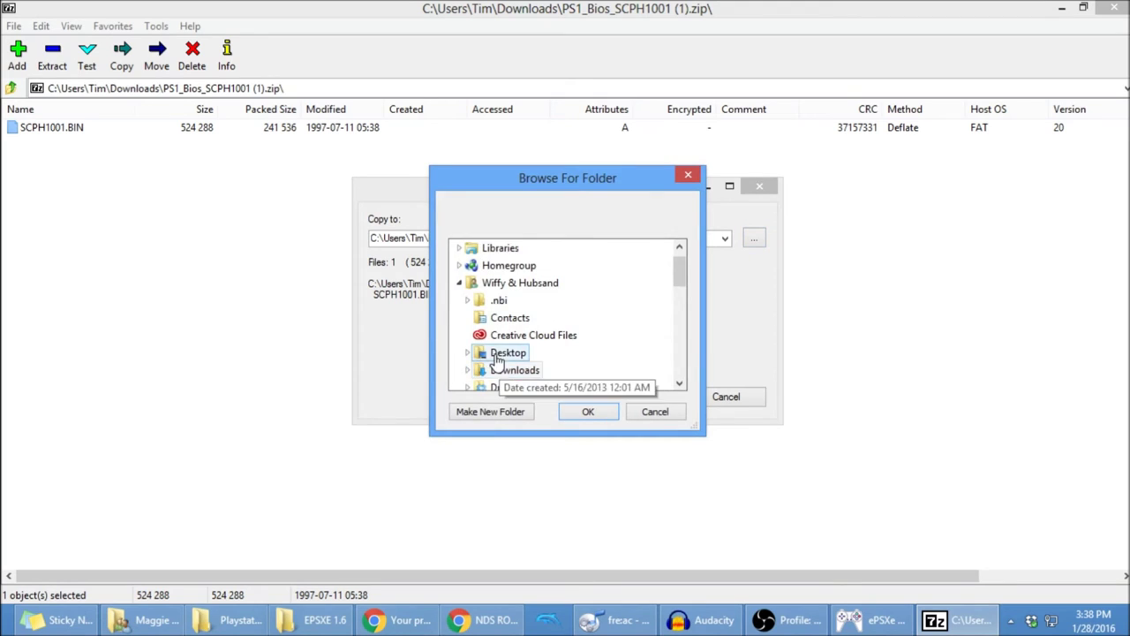
pyautogui.click(508, 353)
pyautogui.click(512, 300)
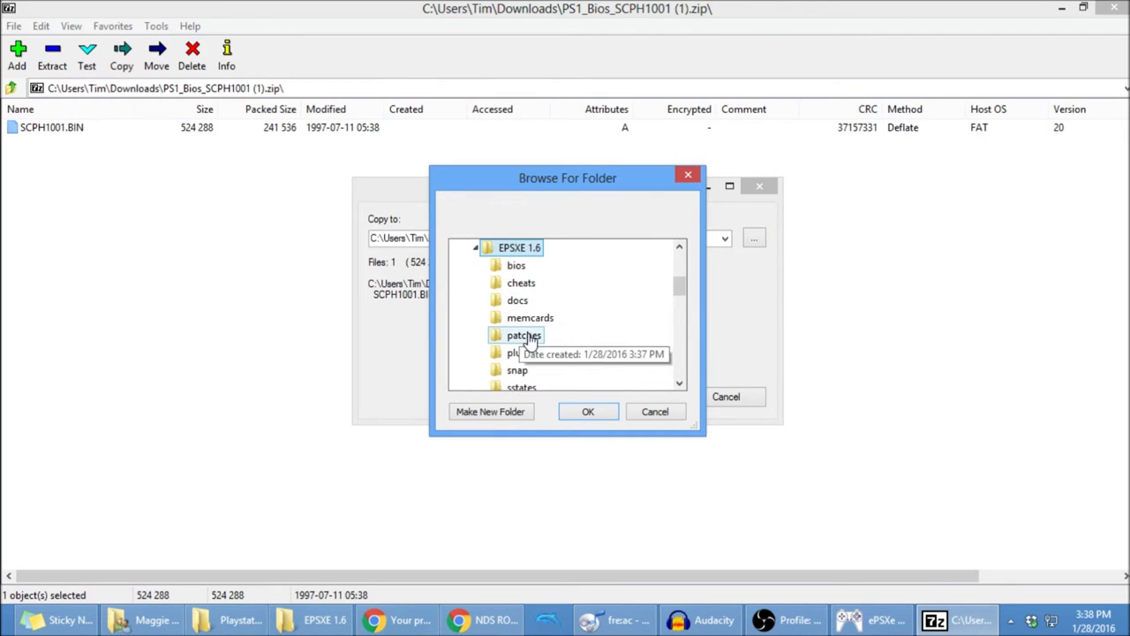
pyautogui.click(517, 265)
pyautogui.click(595, 420)
pyautogui.click(657, 398)
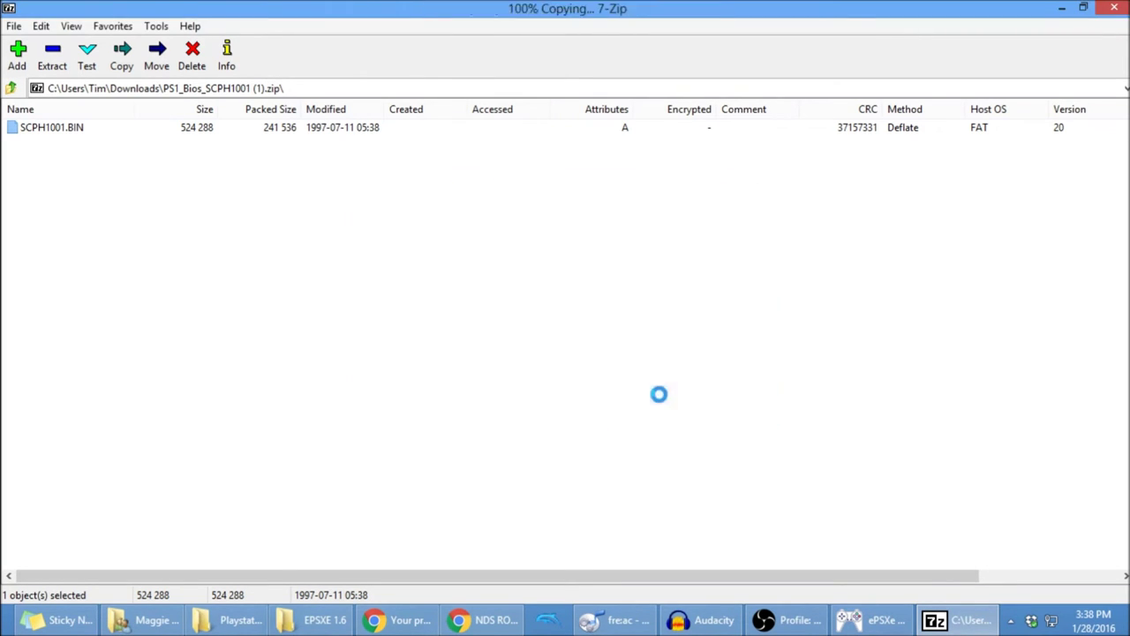
pyautogui.click(1113, 11)
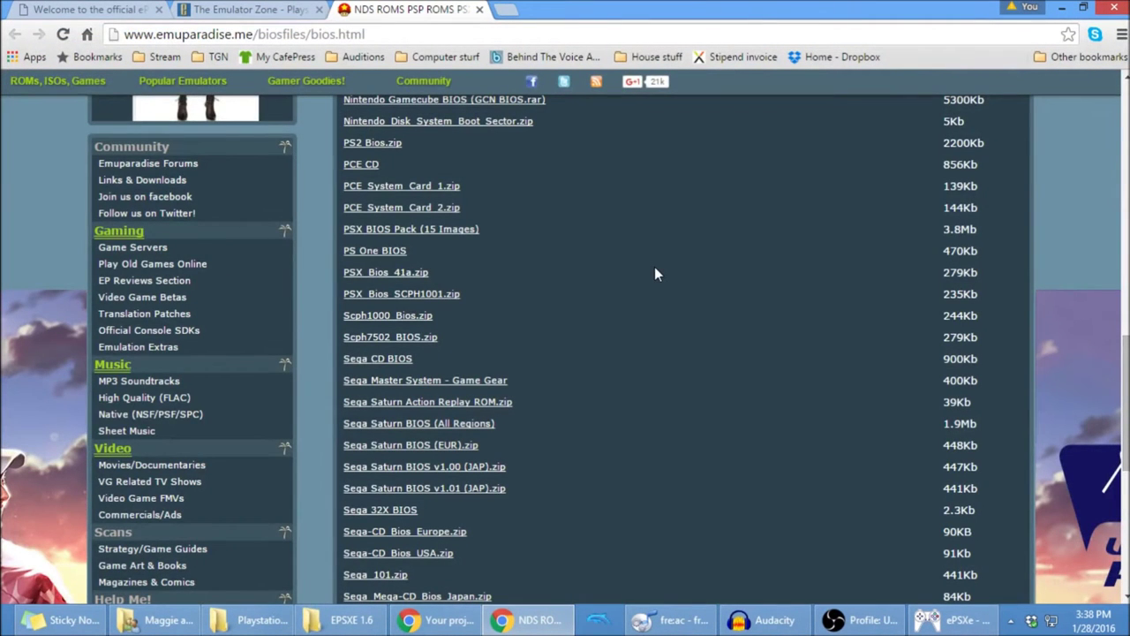
# - Minimize the browser and show the Playstation Emulator 2 folder beside the EPSXE 1.6 folder
pyautogui.click(1062, 7)
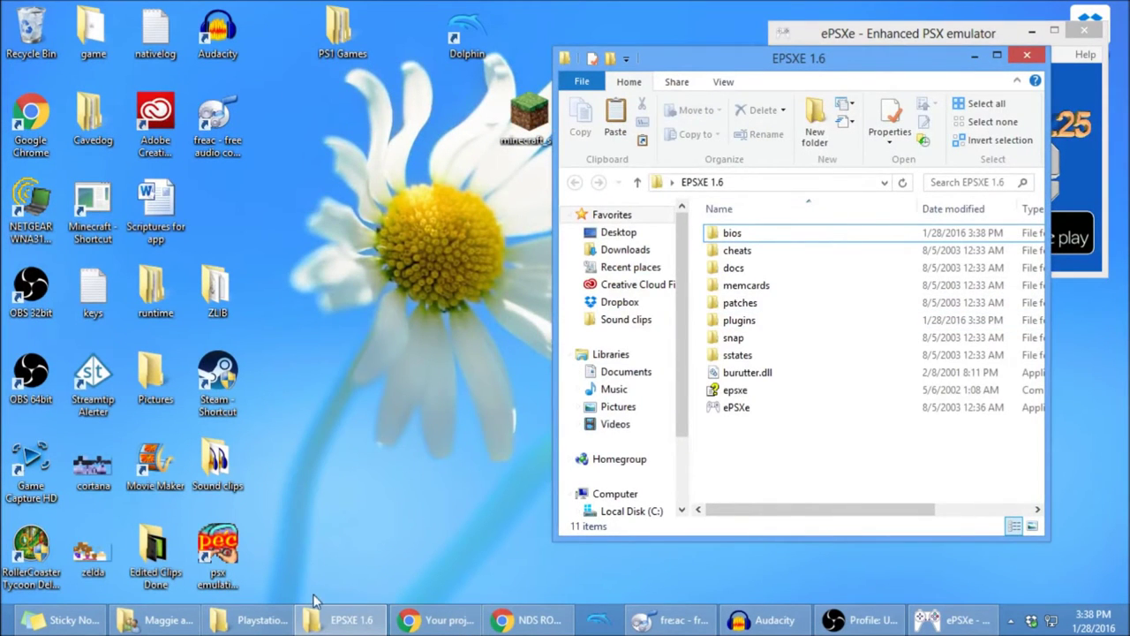
pyautogui.click(329, 629)
pyautogui.click(328, 629)
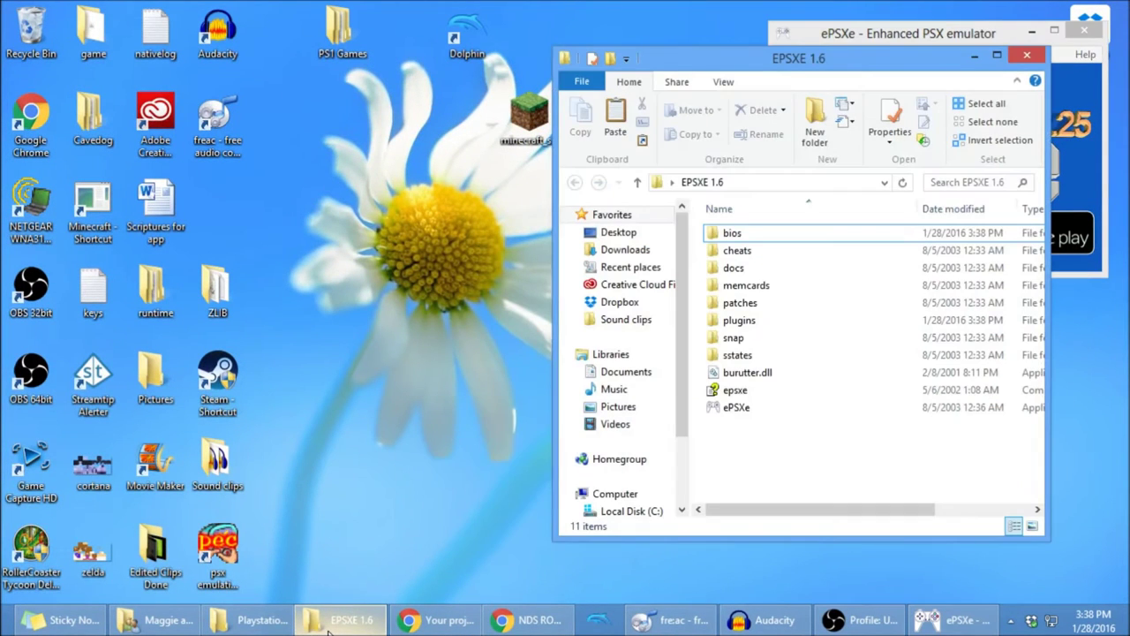
pyautogui.click(271, 629)
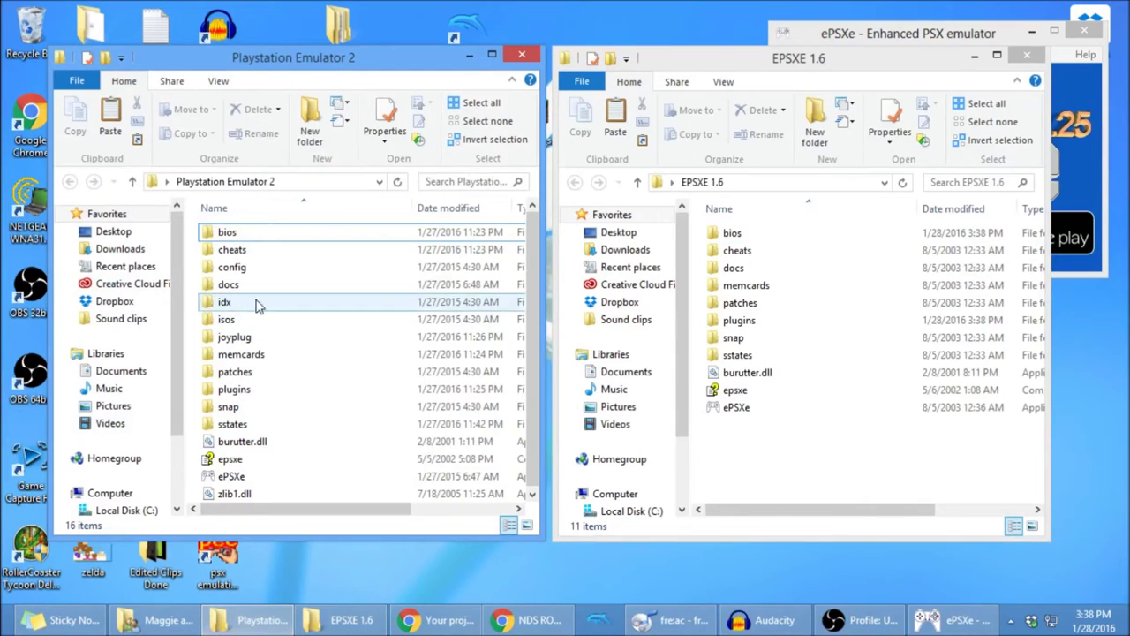
pyautogui.click(1095, 154)
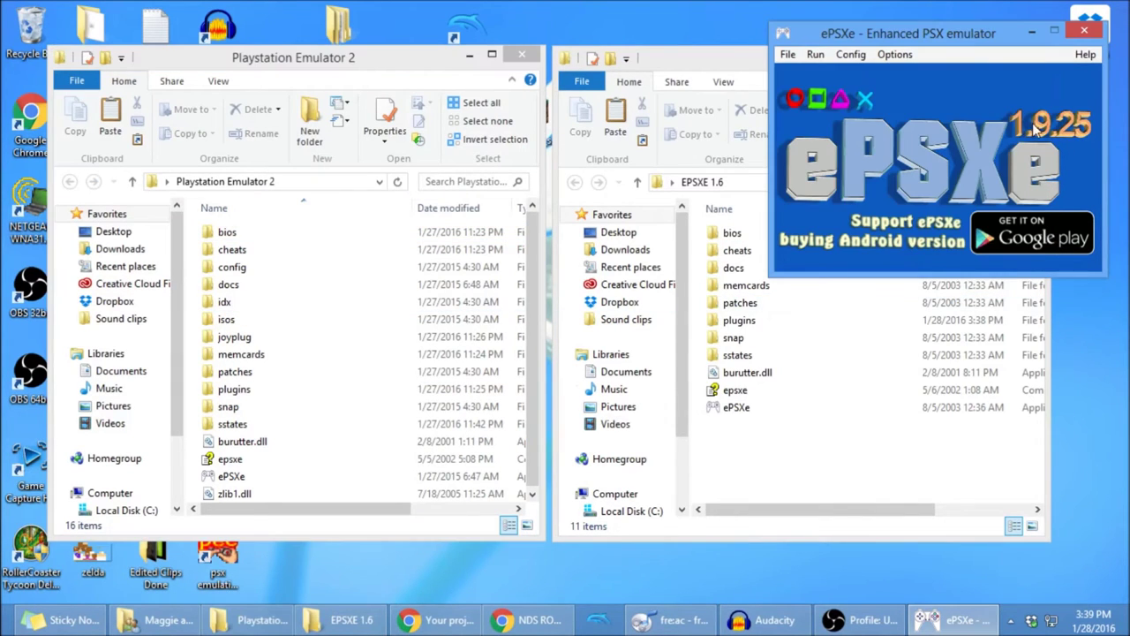
pyautogui.click(707, 72)
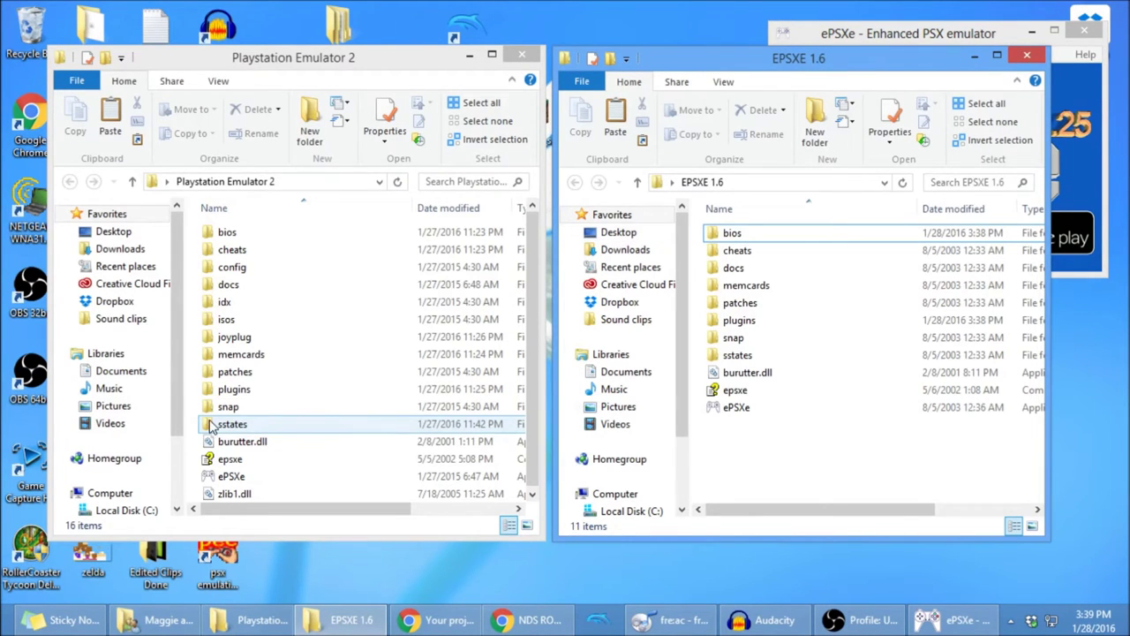
# - Copy epsxe000.mcr, epsxe001.mcr and MemManager from the memcards folder of Playstation Emulator 2
pyautogui.doubleClick(254, 357)
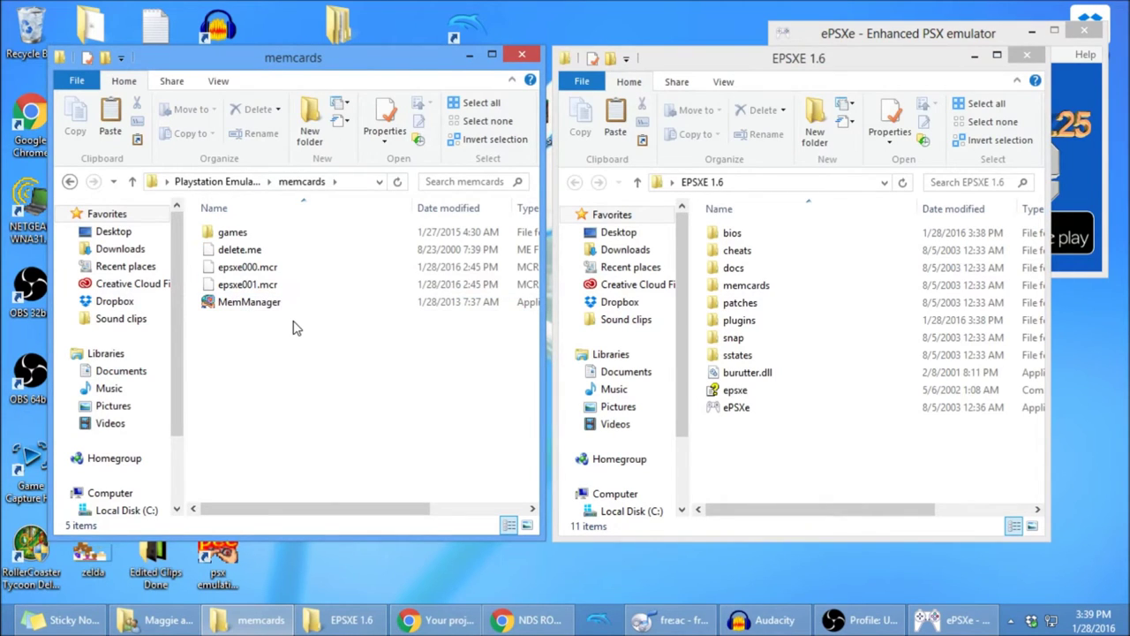
pyautogui.click(247, 266)
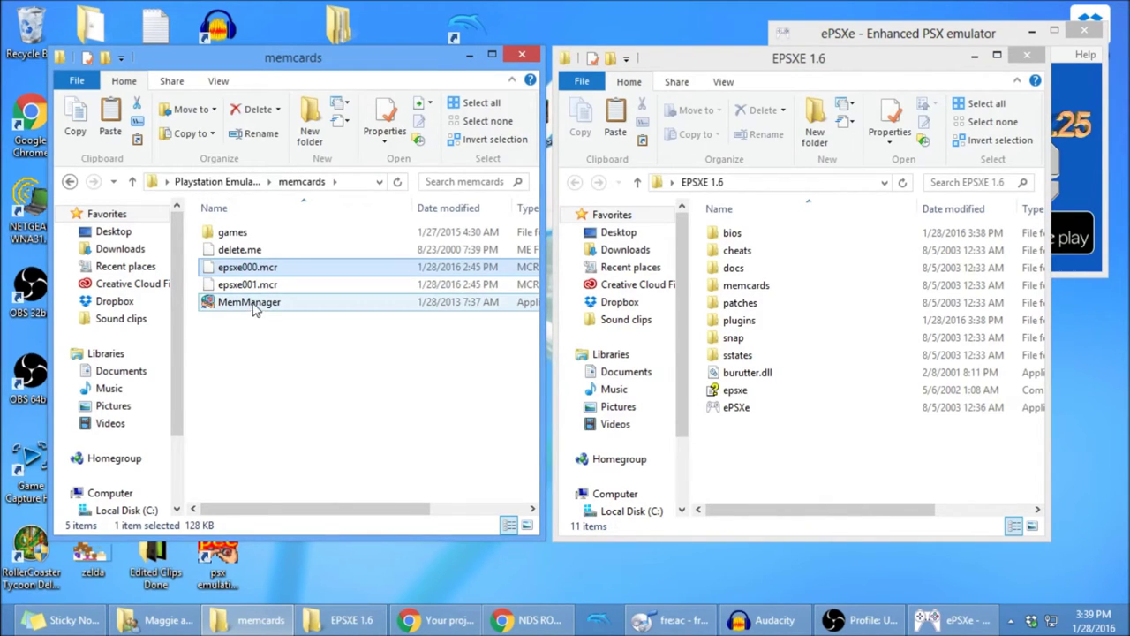
pyautogui.keyDown('shift'); pyautogui.click(258, 304); pyautogui.keyUp('shift')
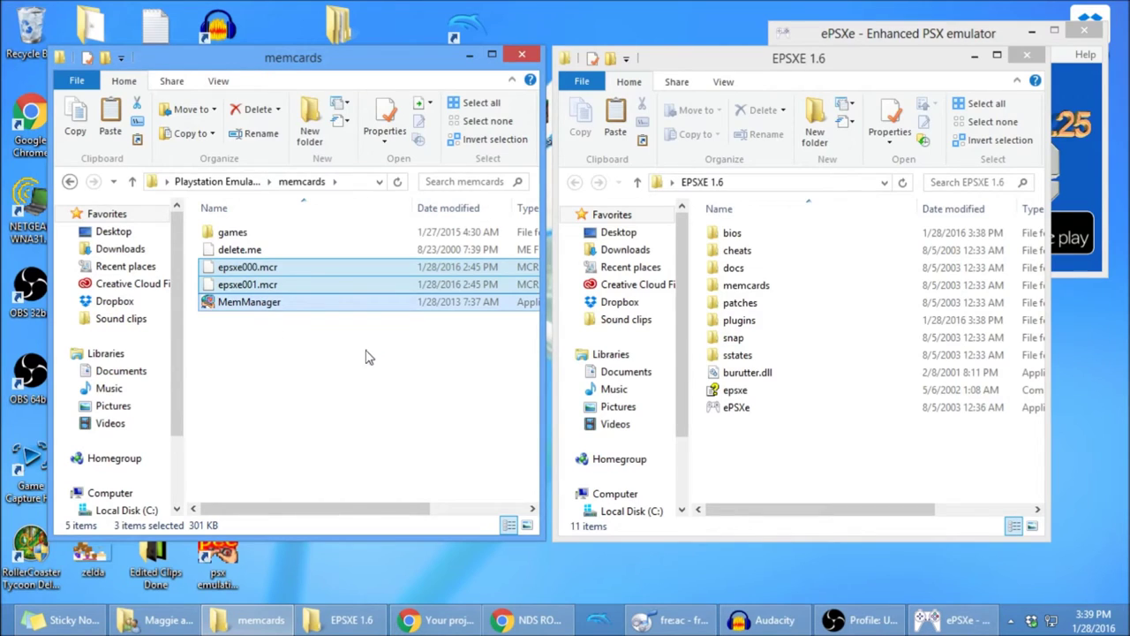
pyautogui.click(337, 373)
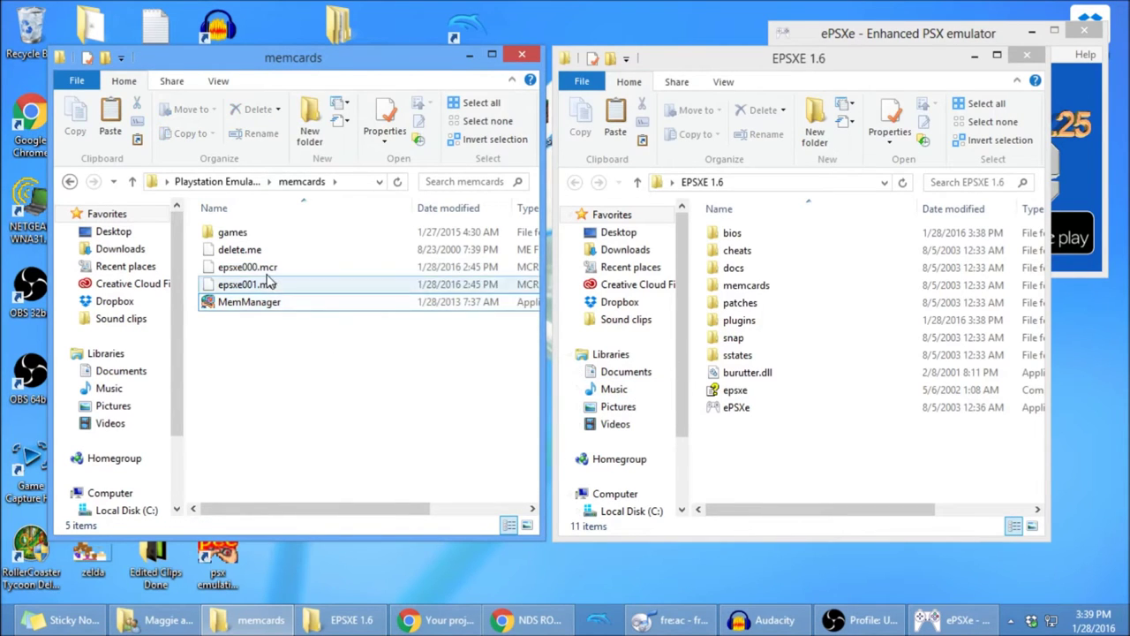
pyautogui.click(270, 281)
pyautogui.keyDown('ctrl'); pyautogui.click(269, 302); pyautogui.keyUp('ctrl')
pyautogui.keyDown('ctrl'); pyautogui.click(265, 266); pyautogui.keyUp('ctrl')
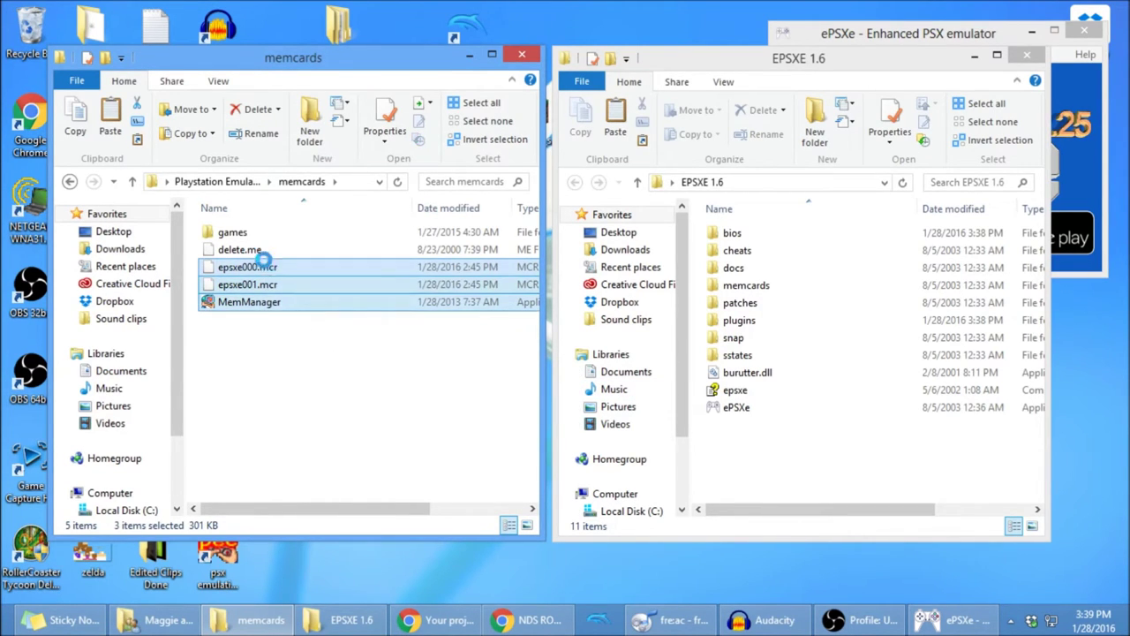
pyautogui.rightClick(249, 279)
pyautogui.click(287, 448)
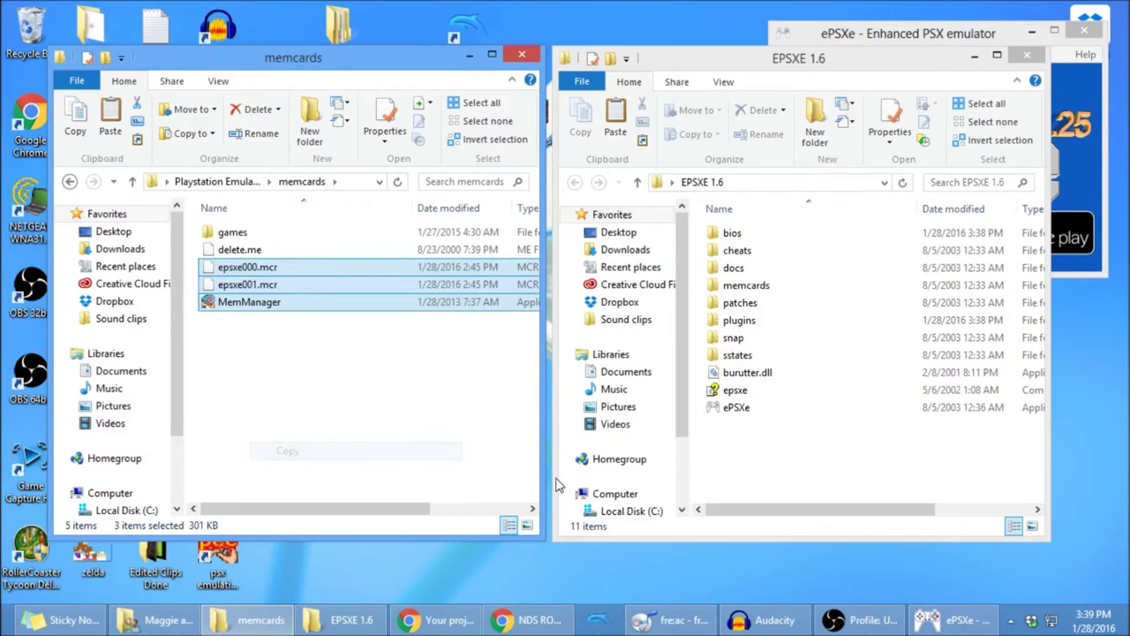
# - Paste the copied memory card files and MemManager into the memcards folder of EPSXE 1.6
pyautogui.click(556, 484)
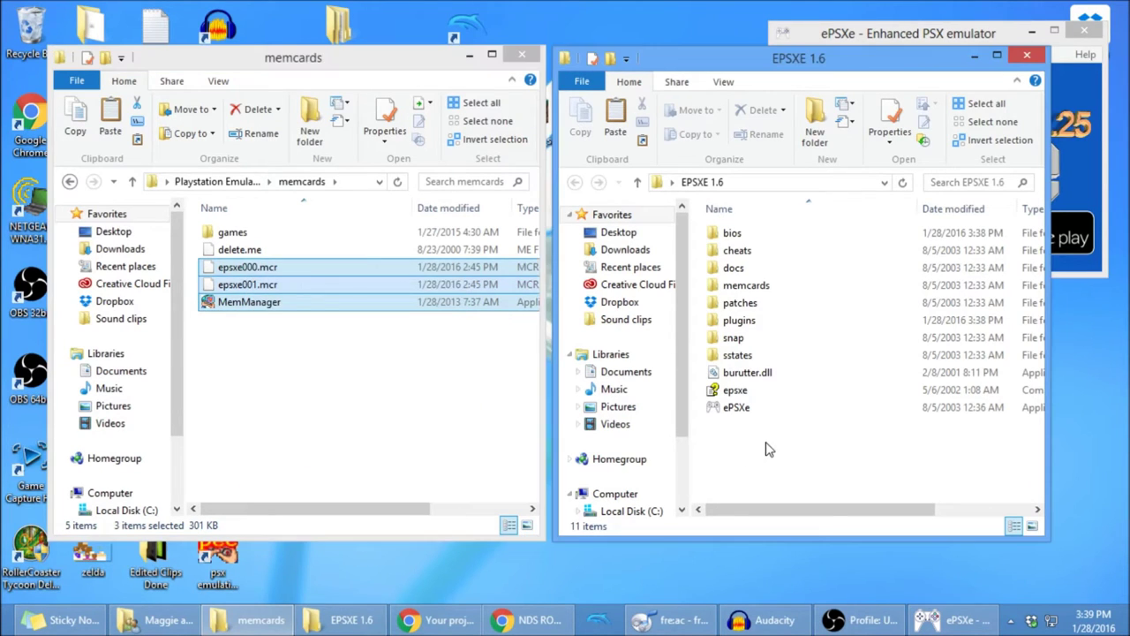
pyautogui.doubleClick(747, 286)
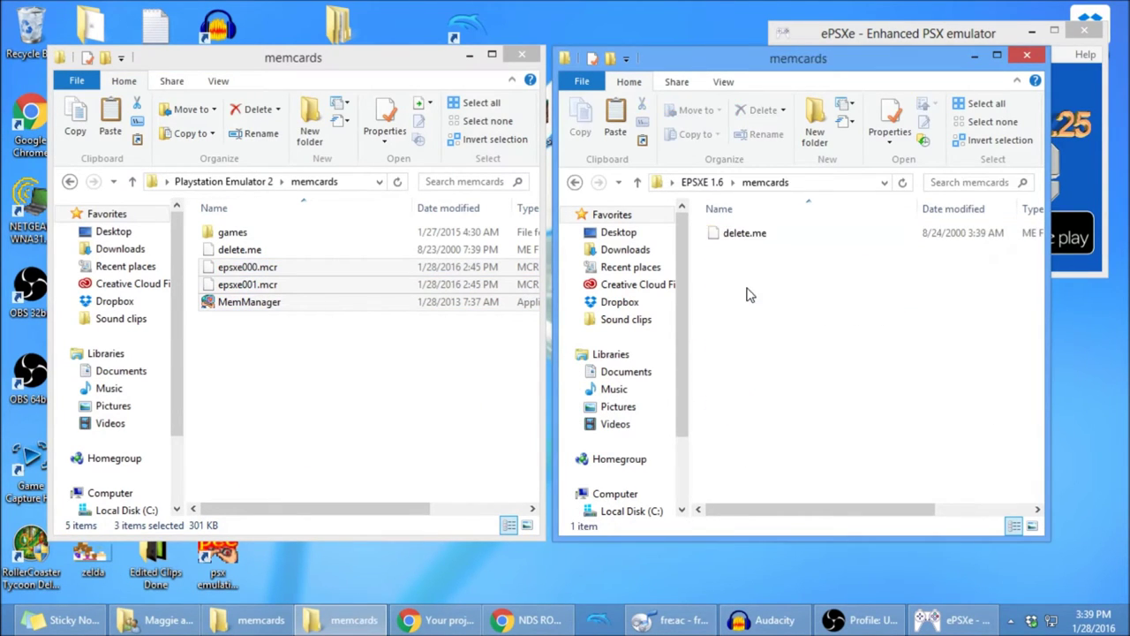
pyautogui.rightClick(753, 276)
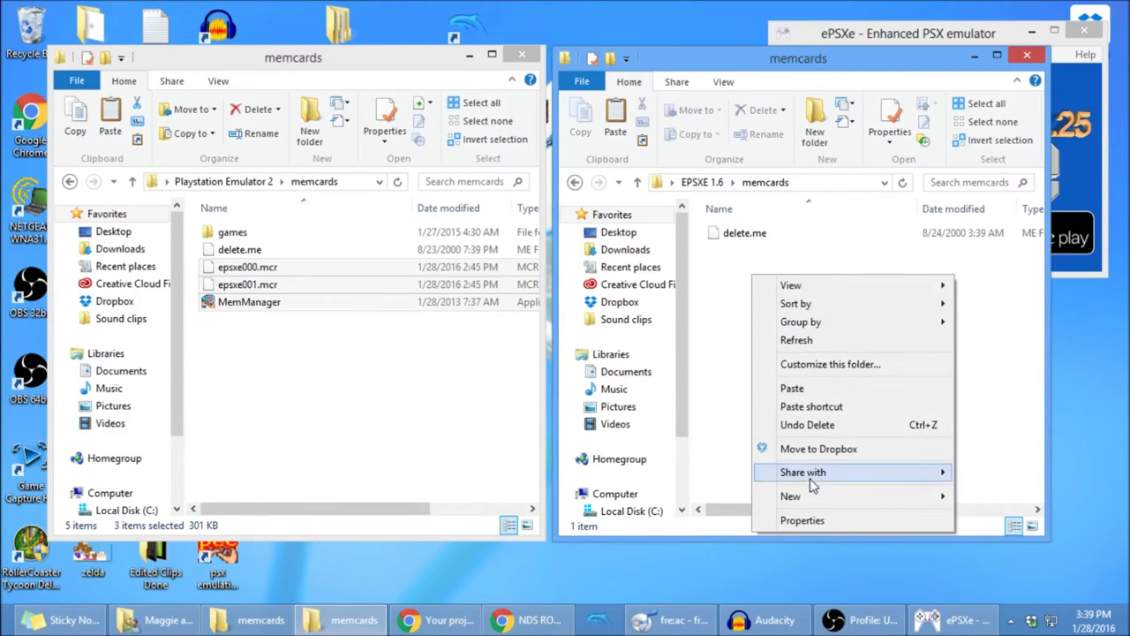
pyautogui.click(792, 389)
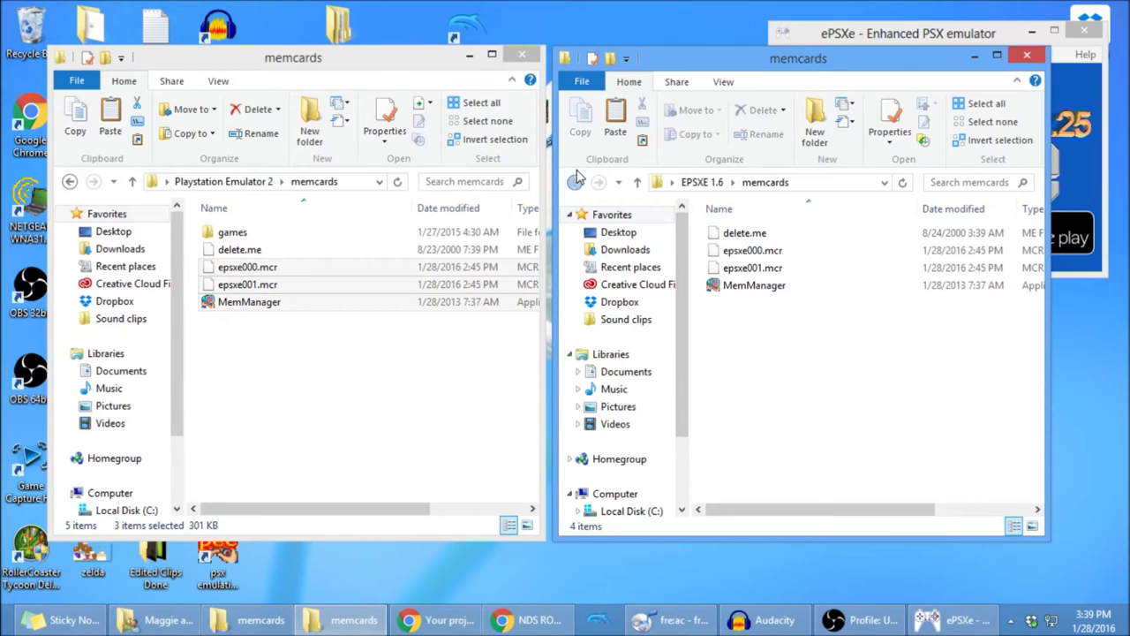
# - Minimize the Playstation Emulator 2 memcards window and the ePSXe 1.9.25 window, and return to the main EPSXE 1.6 folder
pyautogui.click(472, 55)
pyautogui.click(927, 30)
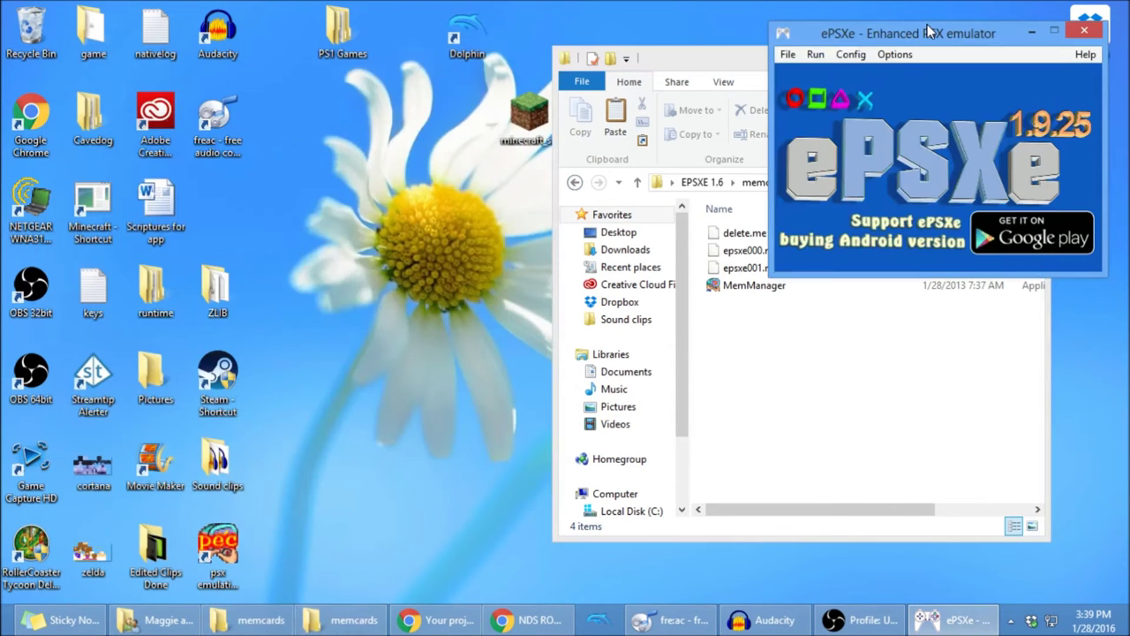
pyautogui.click(1032, 32)
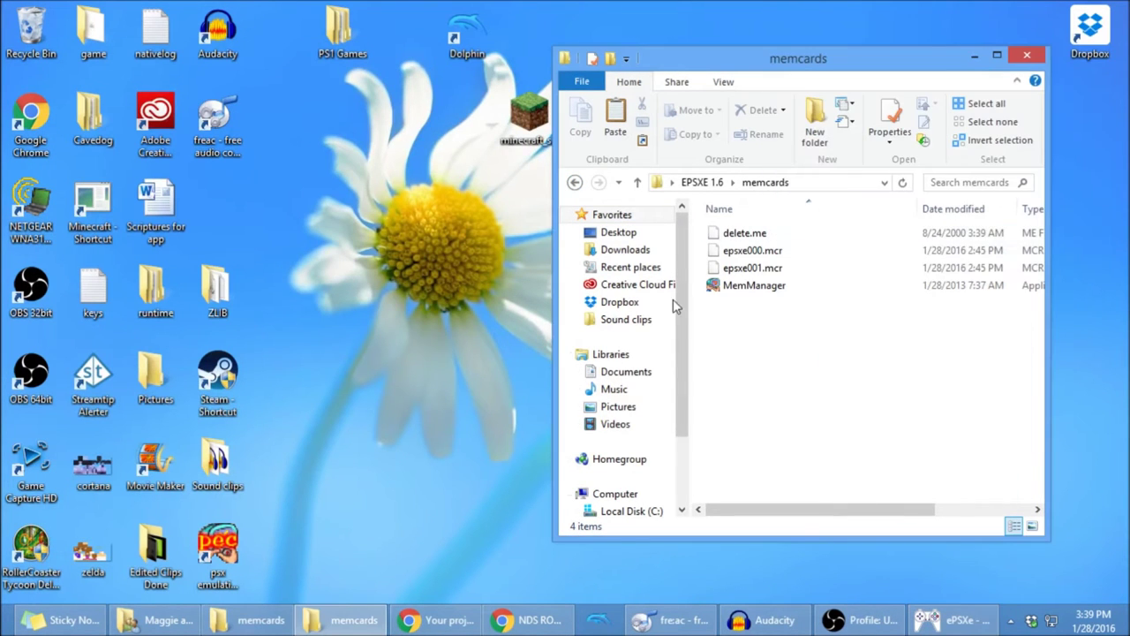
pyautogui.click(637, 182)
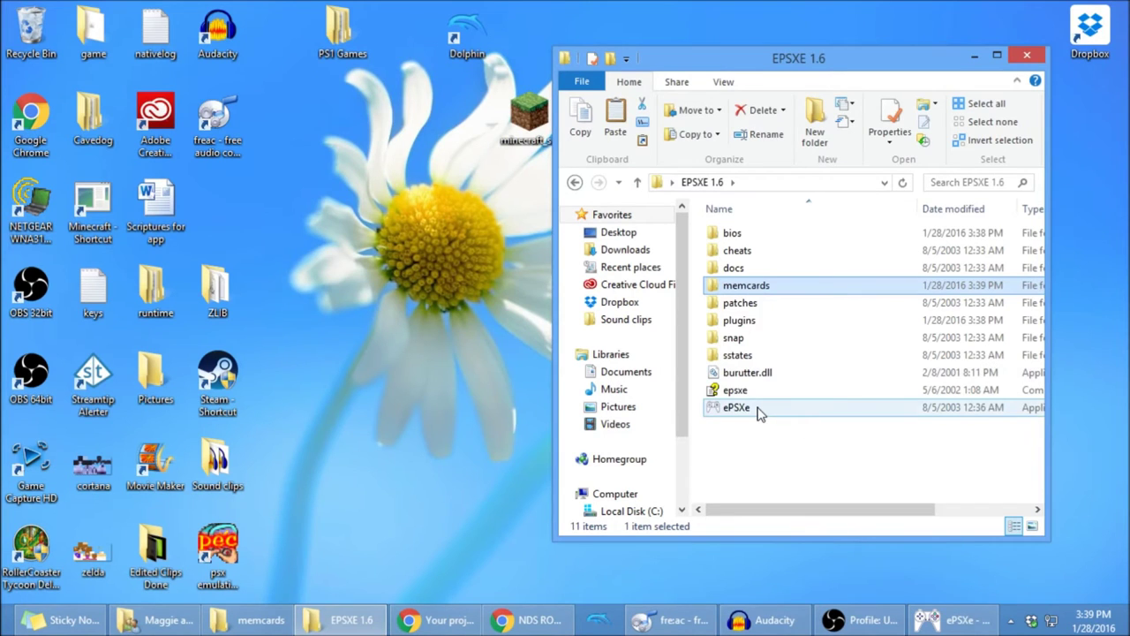
# - Launch ePSXe from the EPSXE 1.6 folder and start the configuration wizard, using the scph1001 - USA BIOS
pyautogui.doubleClick(757, 409)
pyautogui.click(82, 29)
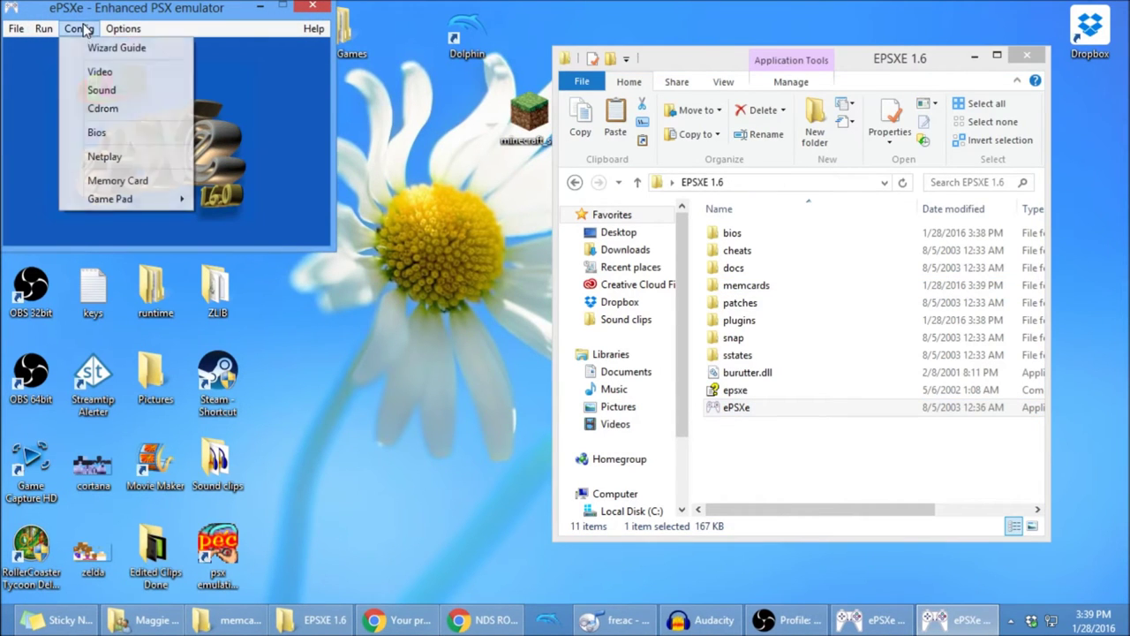
pyautogui.click(98, 51)
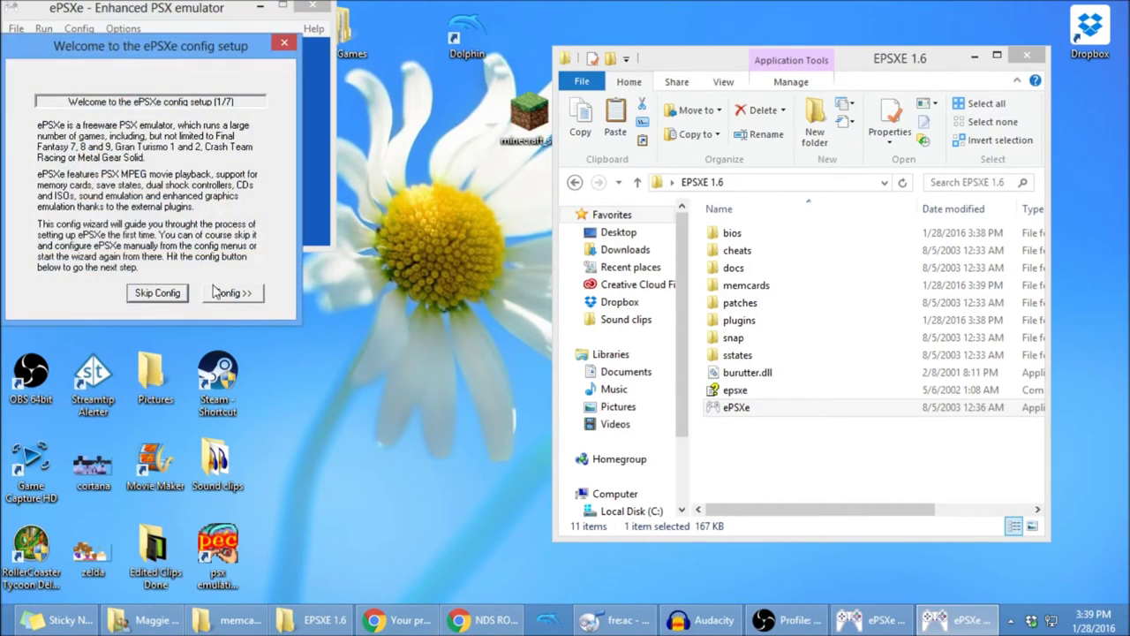
pyautogui.click(233, 294)
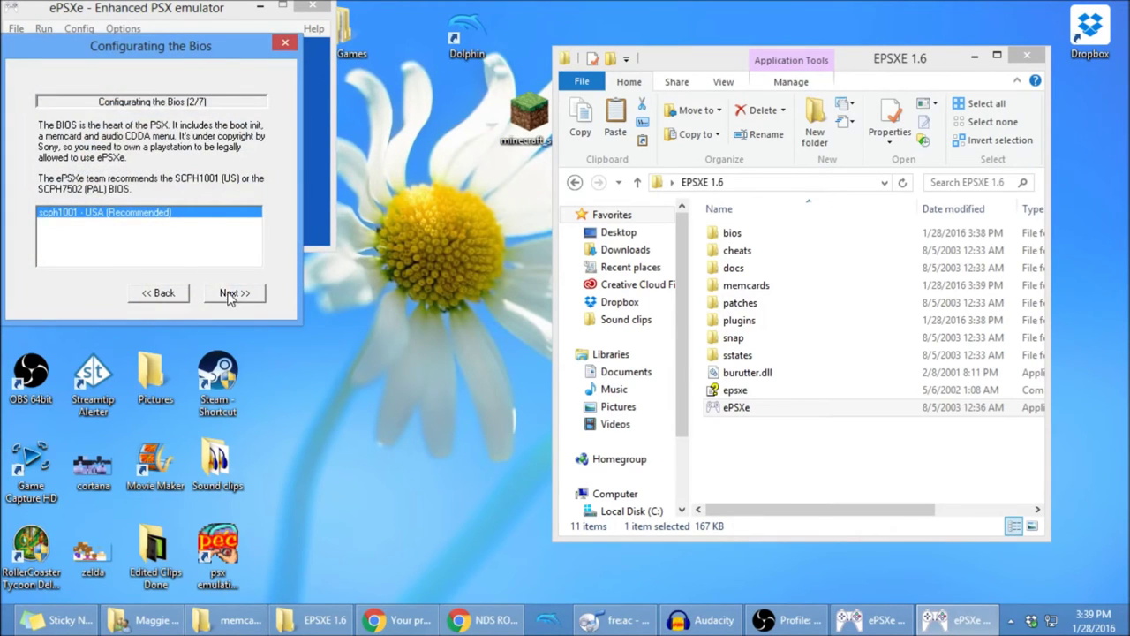
pyautogui.click(234, 294)
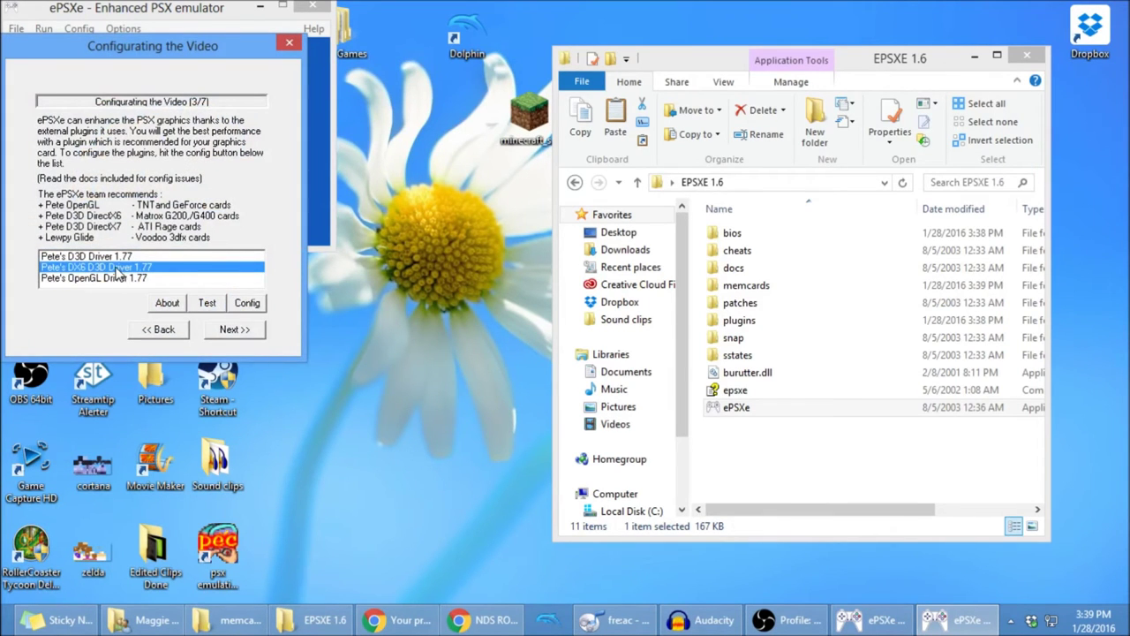
# - Use Pete's DX6 D3D Driver 1.77 for video and ePSXe SPU core 1.5.2 for sound, keeping the offered CD-ROM settings
pyautogui.click(230, 334)
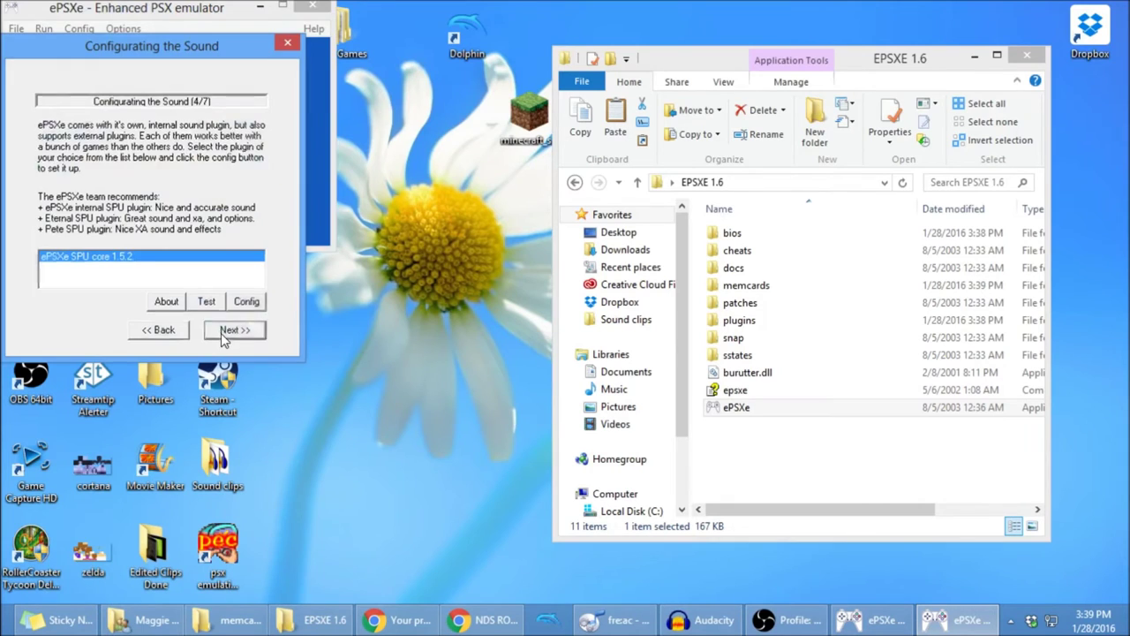
pyautogui.click(221, 333)
pyautogui.click(227, 316)
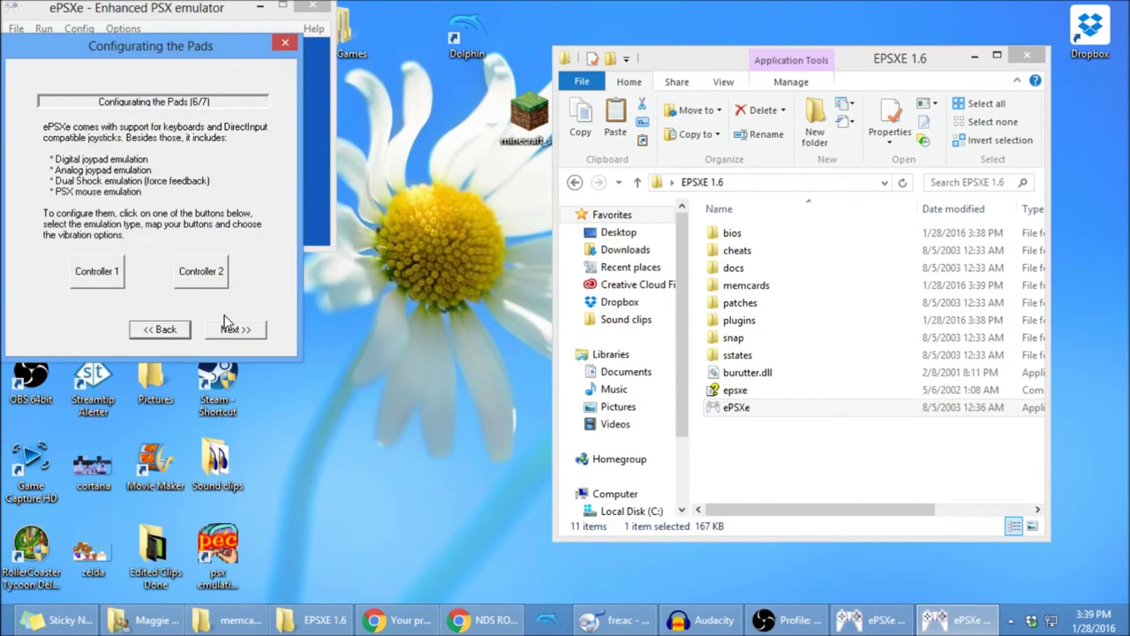
# - Accept the Digital Only button mapping for Controller 1 and finish the configuration wizard
pyautogui.click(118, 277)
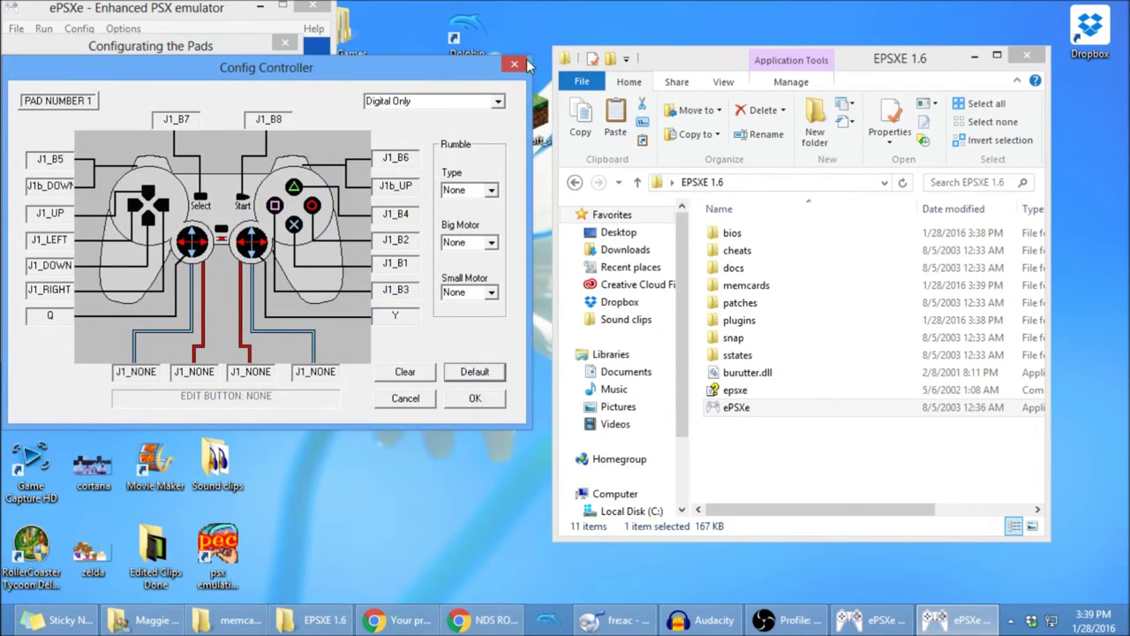
pyautogui.click(475, 398)
pyautogui.click(245, 335)
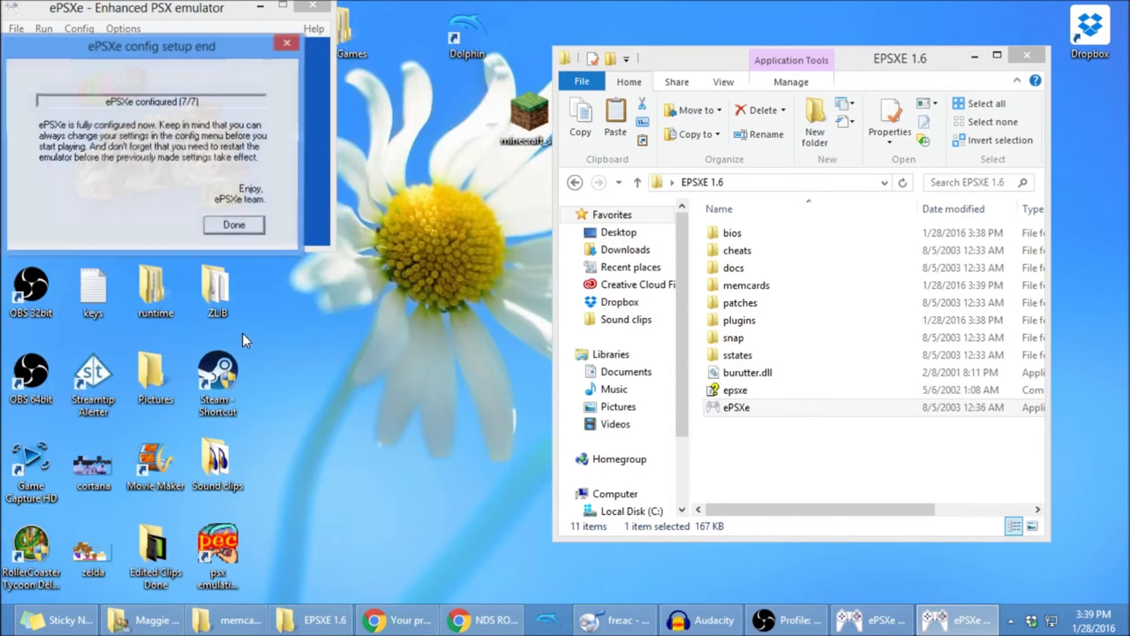
pyautogui.click(240, 232)
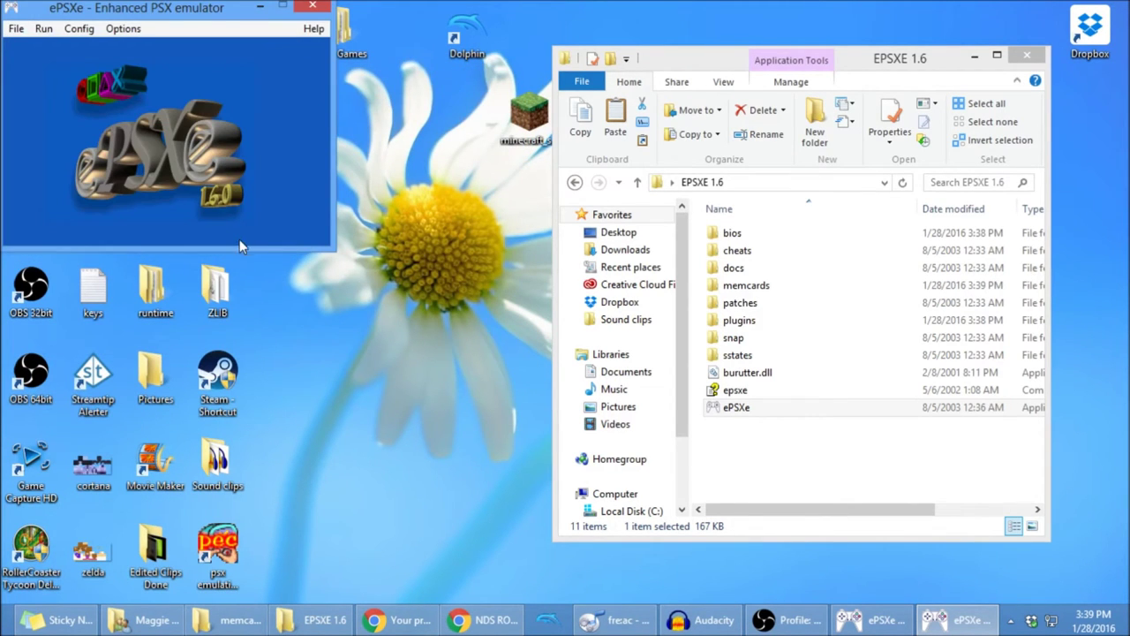
# - Try to run a game ISO in ePSXe 1.6.0 and dismiss the crash dialog
pyautogui.click(16, 32)
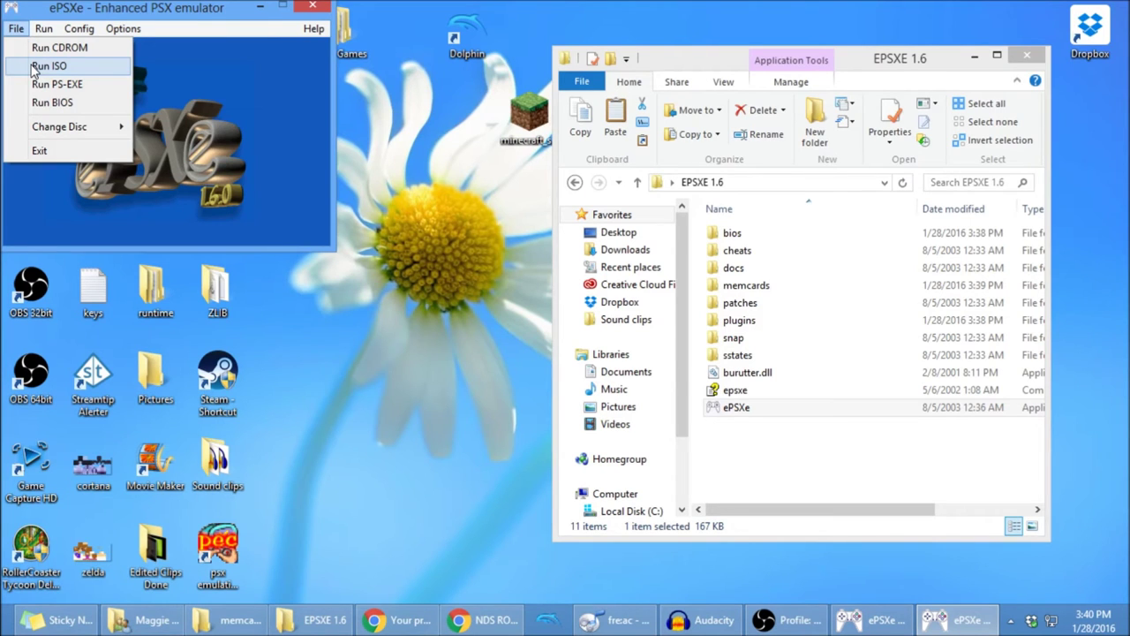
pyautogui.click(33, 68)
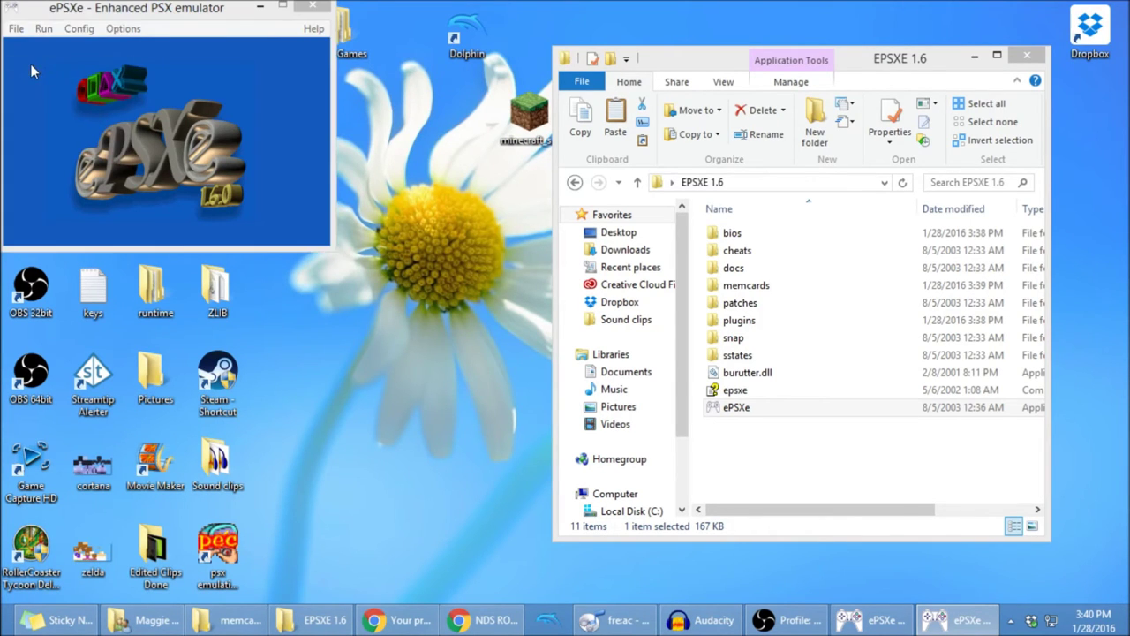
pyautogui.doubleClick(176, 154)
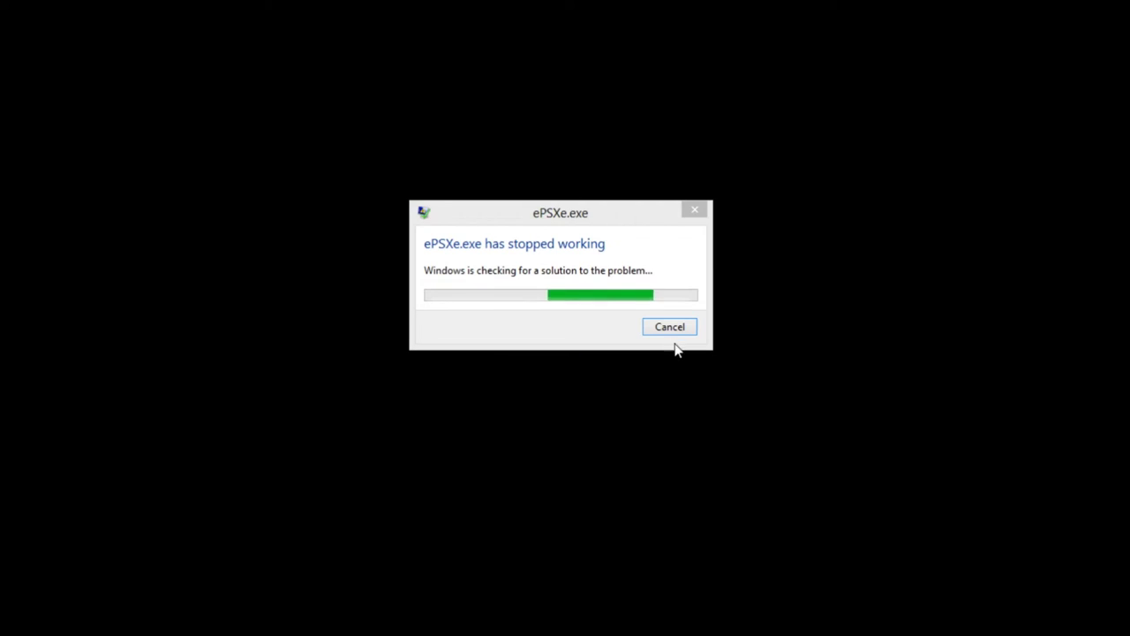
pyautogui.click(670, 328)
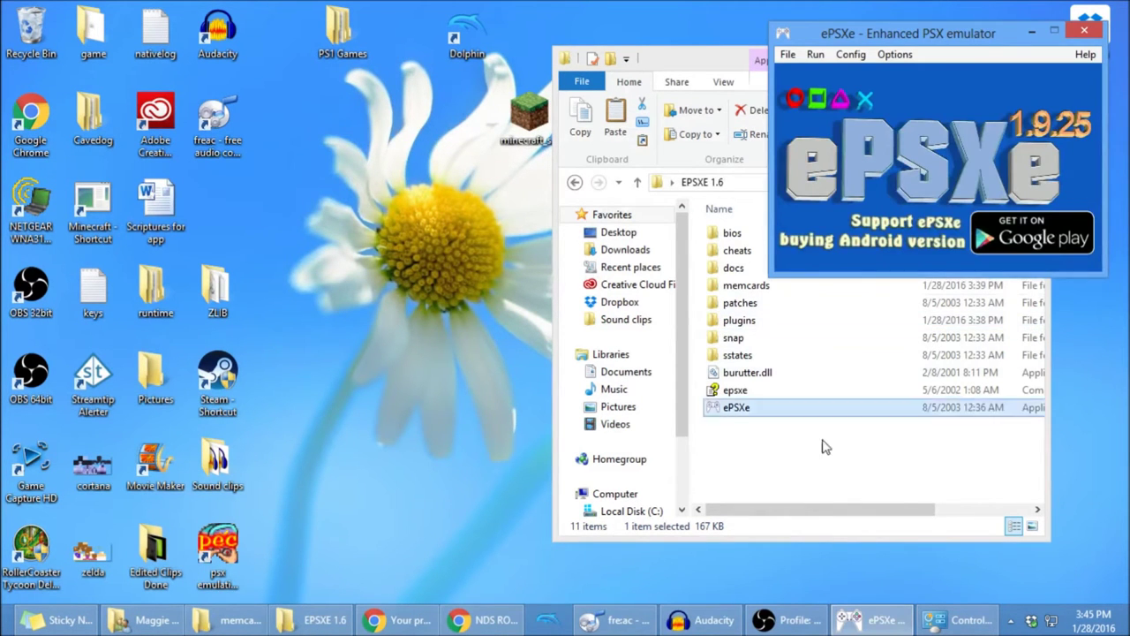
# - Switch to Control Panel and open the Data Execution Prevention settings in the system's advanced performance options
pyautogui.click(938, 625)
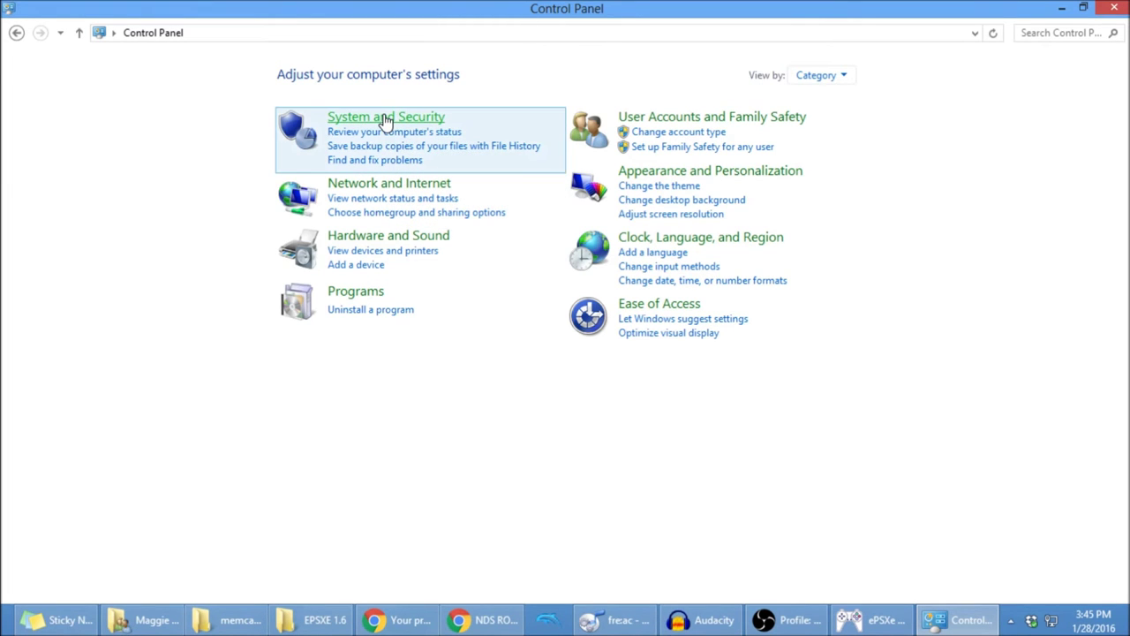
pyautogui.click(386, 118)
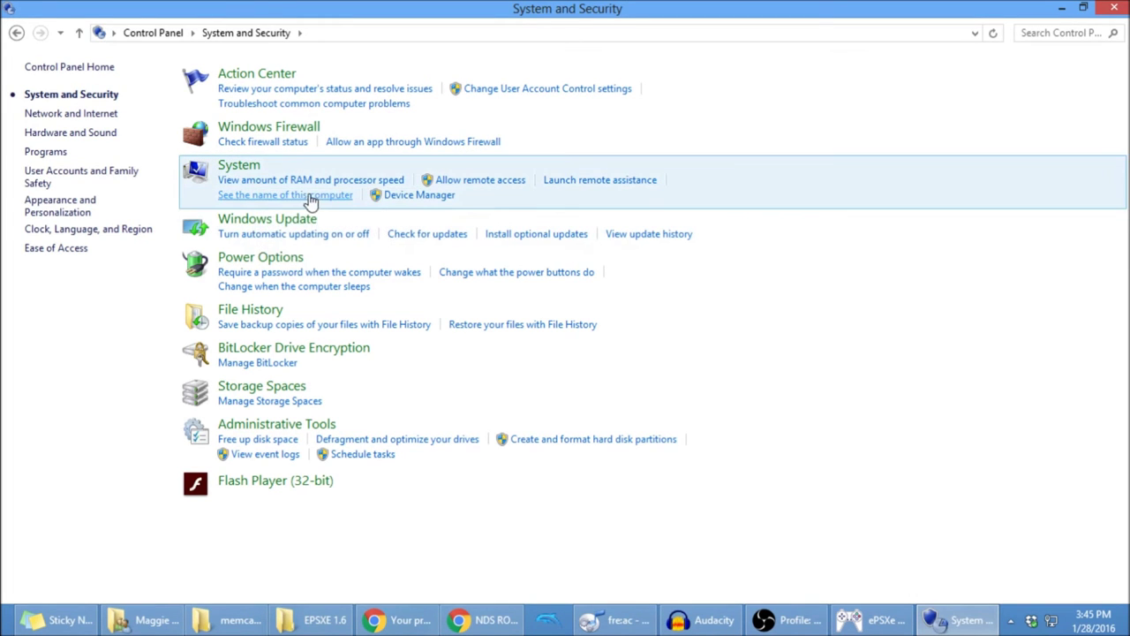
pyautogui.click(258, 174)
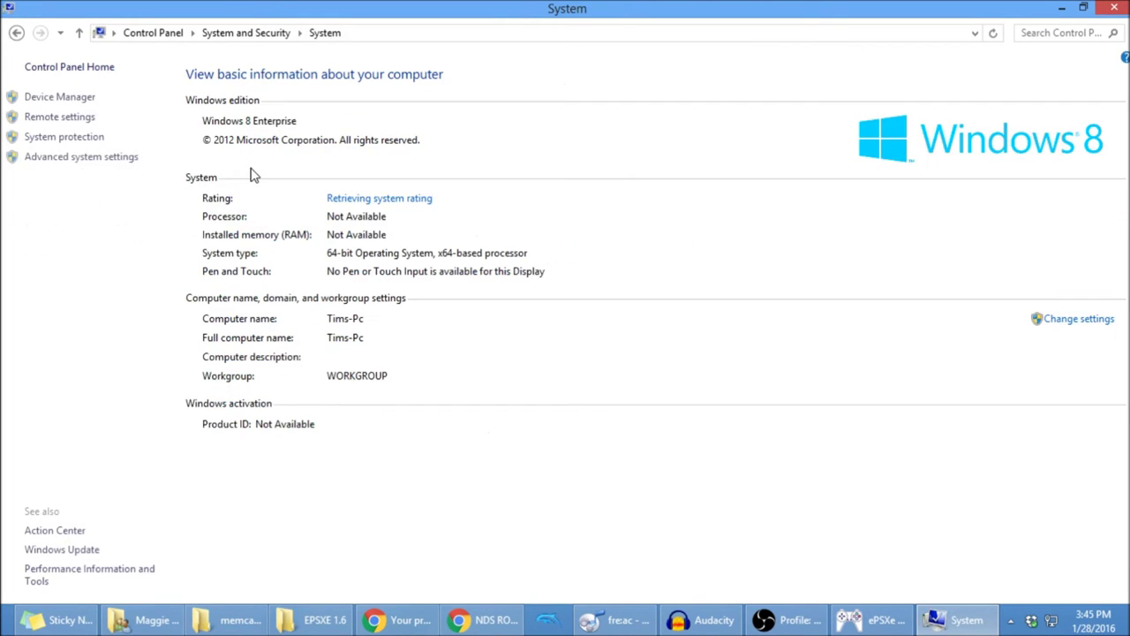
pyautogui.click(85, 158)
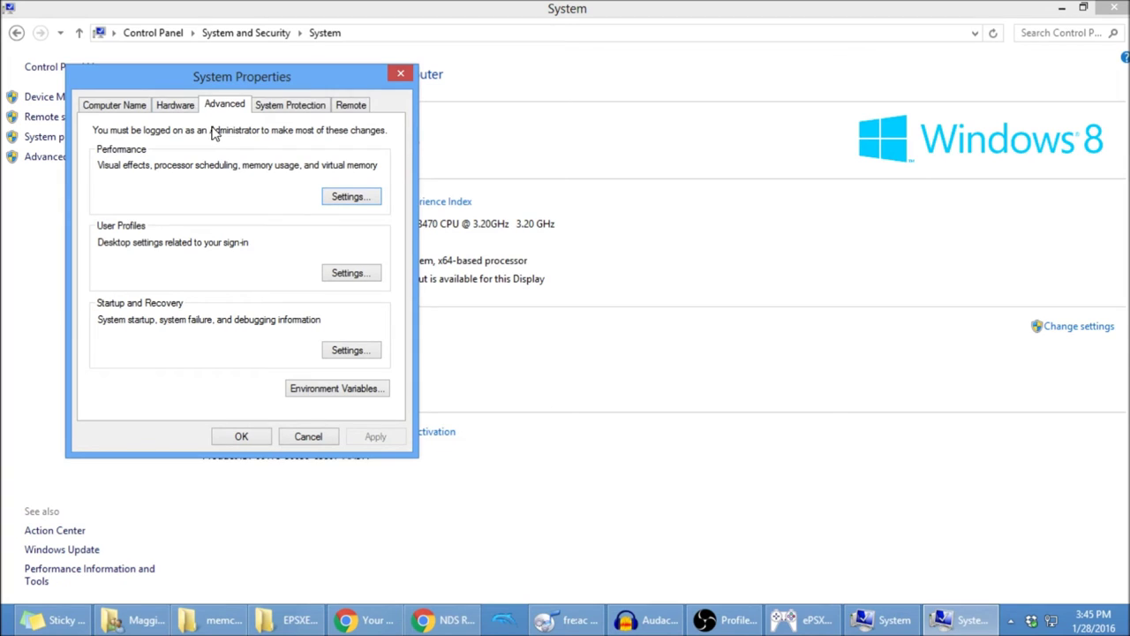
pyautogui.click(351, 197)
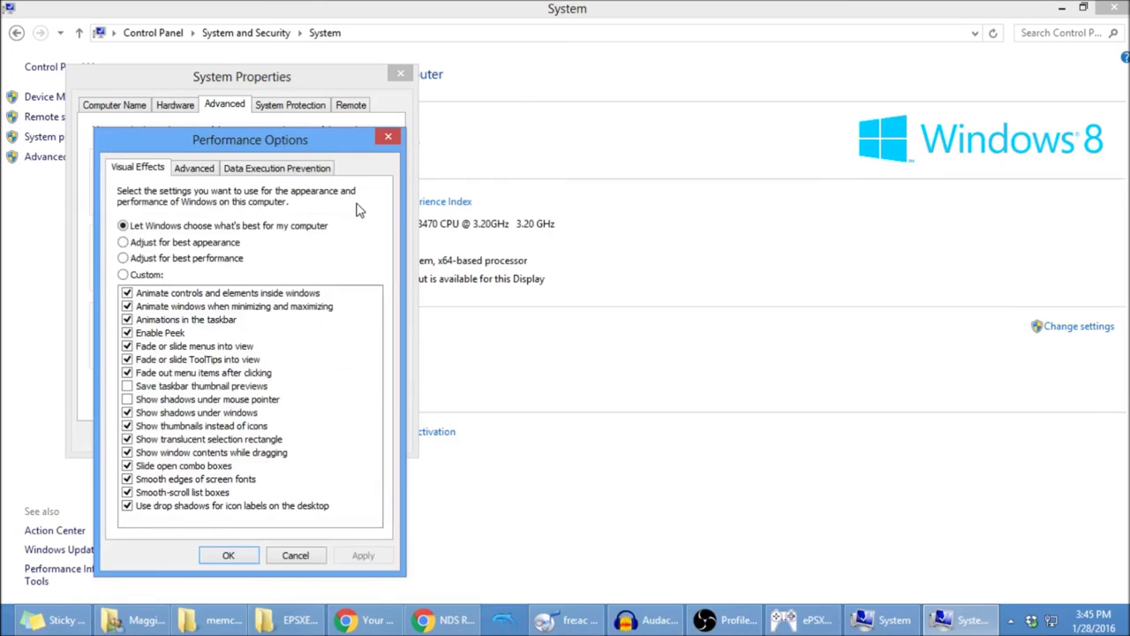
pyautogui.click(271, 169)
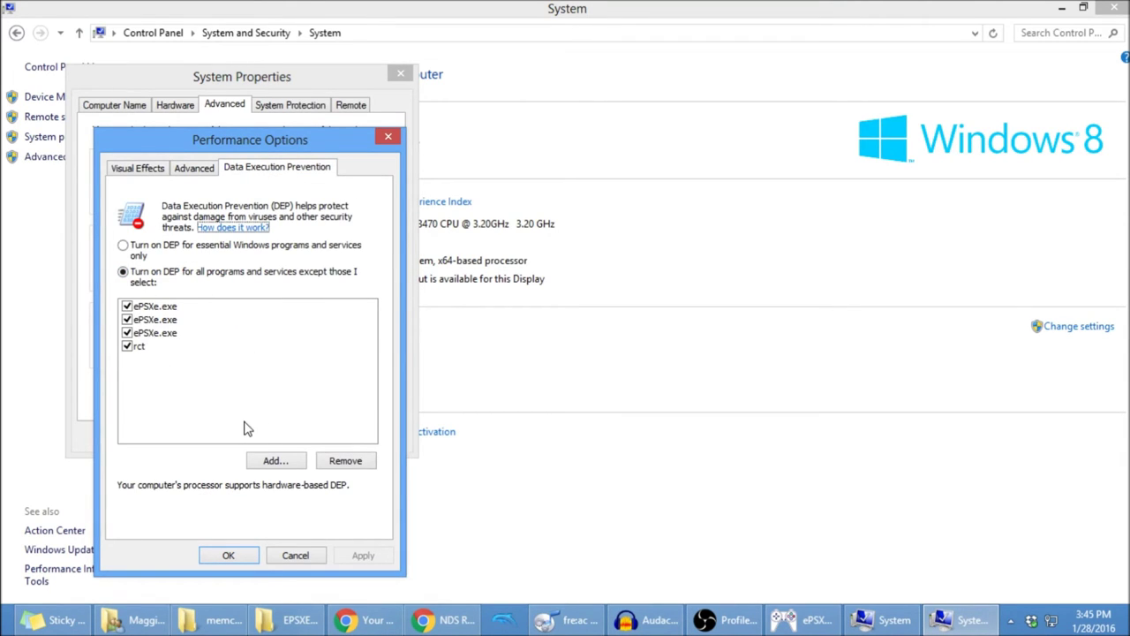
# - Add the ePSXe executable from the desktop's EPSXE 1.6 folder to the Data Execution Prevention exceptions
pyautogui.click(287, 463)
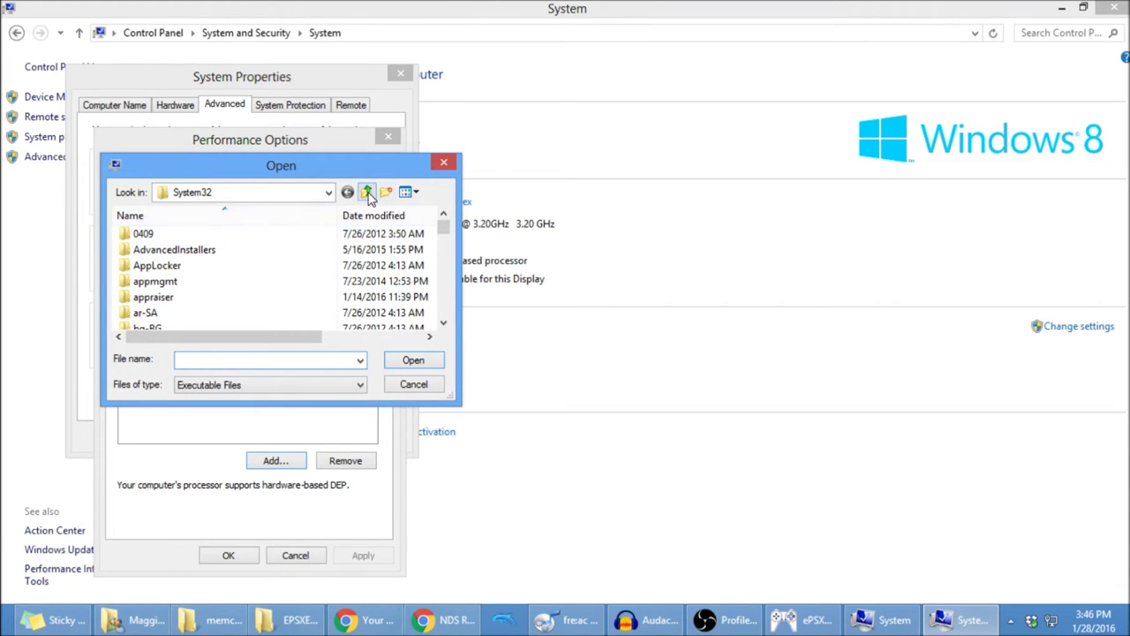
pyautogui.click(328, 194)
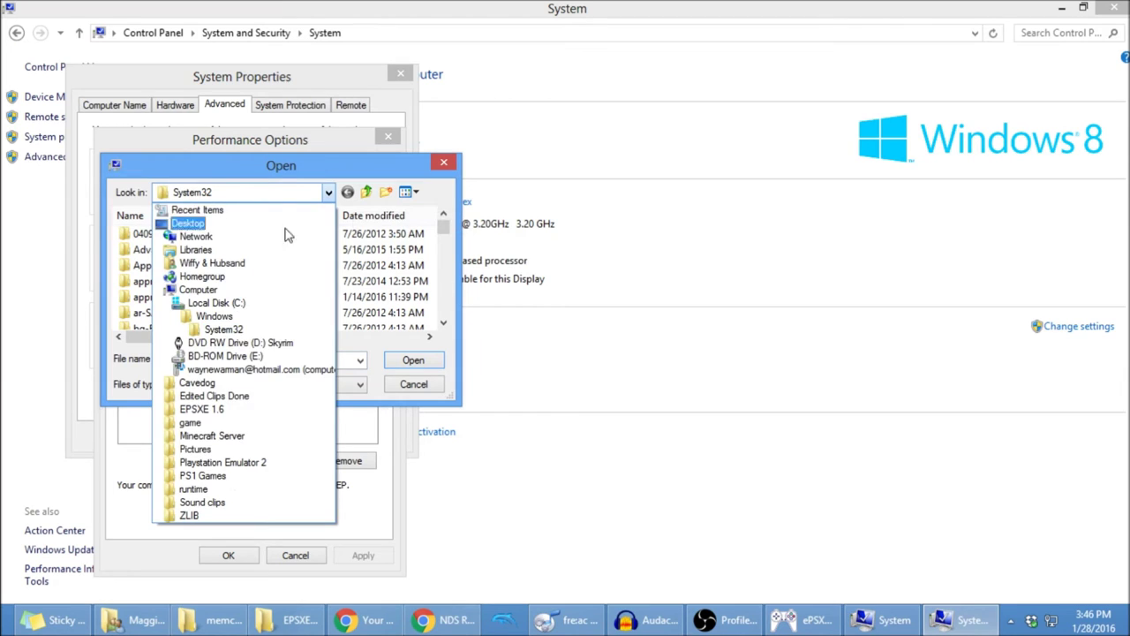
pyautogui.click(240, 224)
pyautogui.scroll(-1, 354, 274)
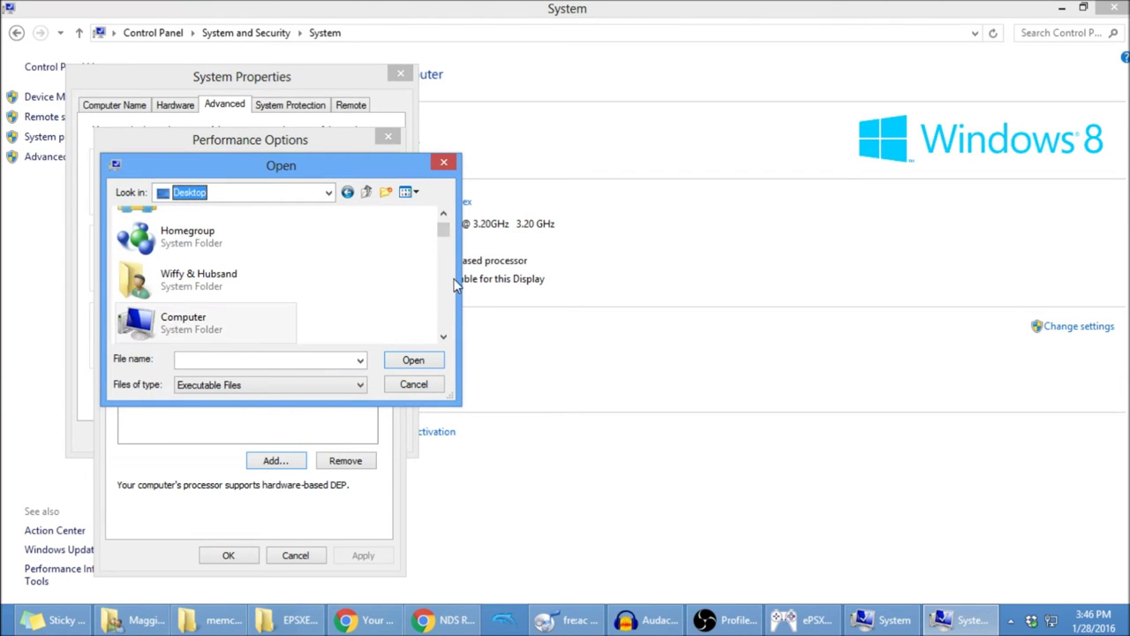
pyautogui.scroll(-5, 445, 280)
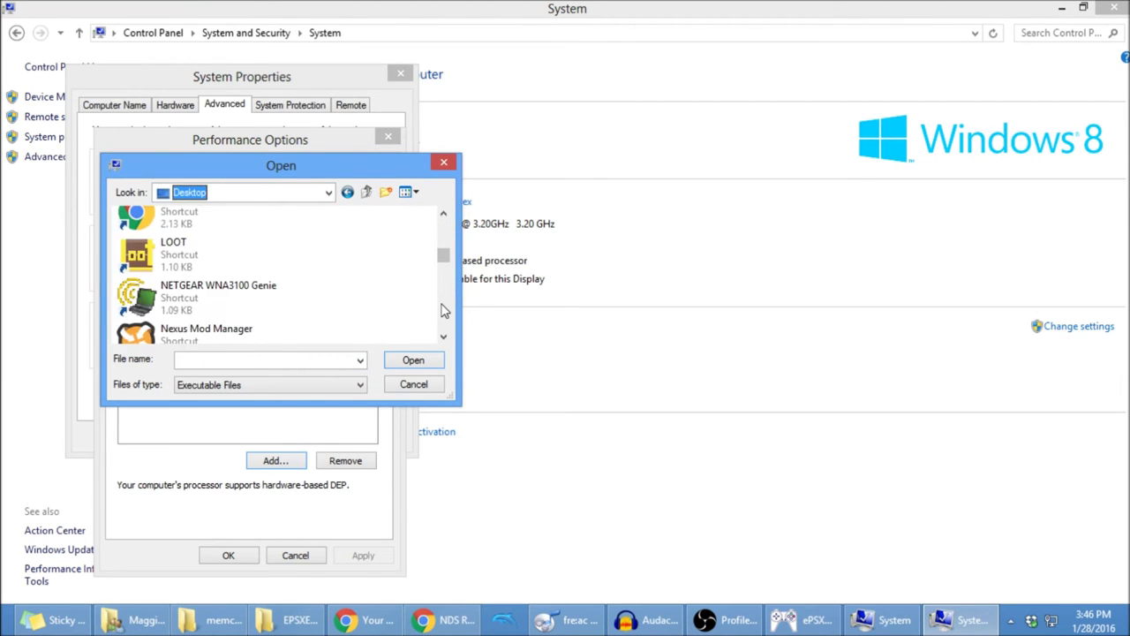
pyautogui.scroll(-5, 444, 309)
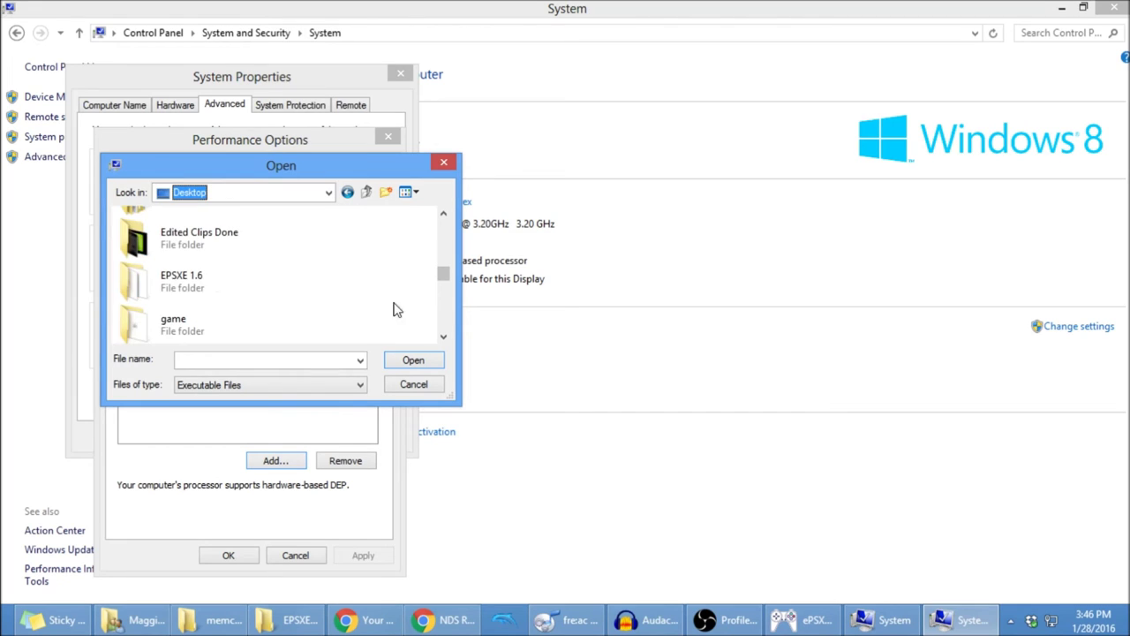
pyautogui.doubleClick(215, 291)
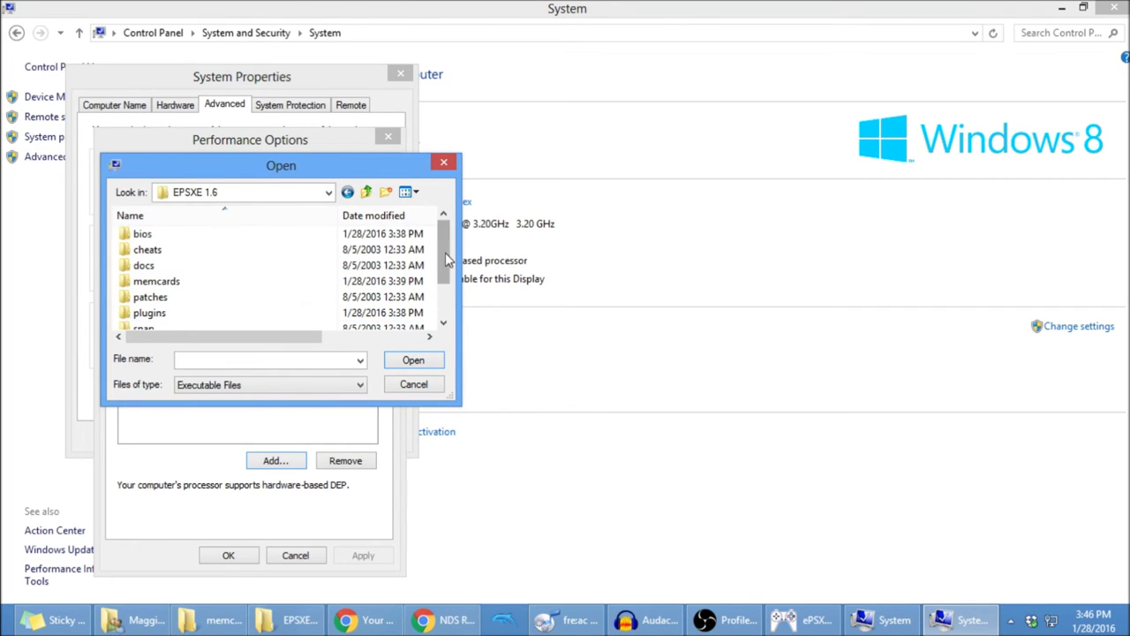
pyautogui.moveTo(445, 253); pyautogui.dragTo(444, 305)
pyautogui.doubleClick(189, 316)
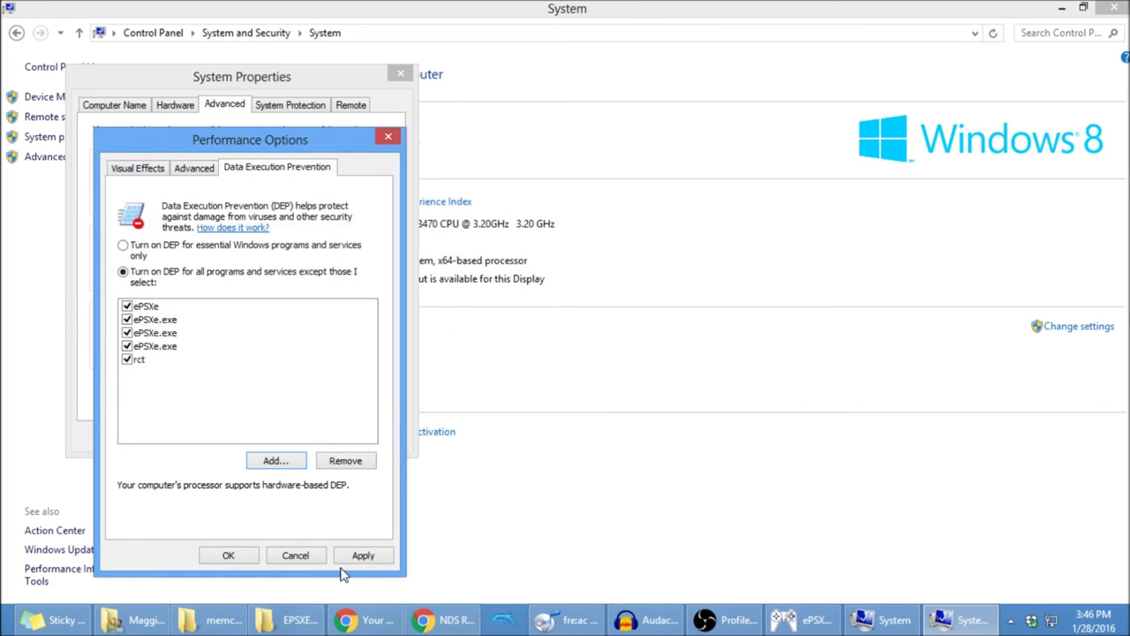
# - Apply the Data Execution Prevention change, close both settings dialogs and minimize the System window
pyautogui.click(352, 558)
pyautogui.click(230, 556)
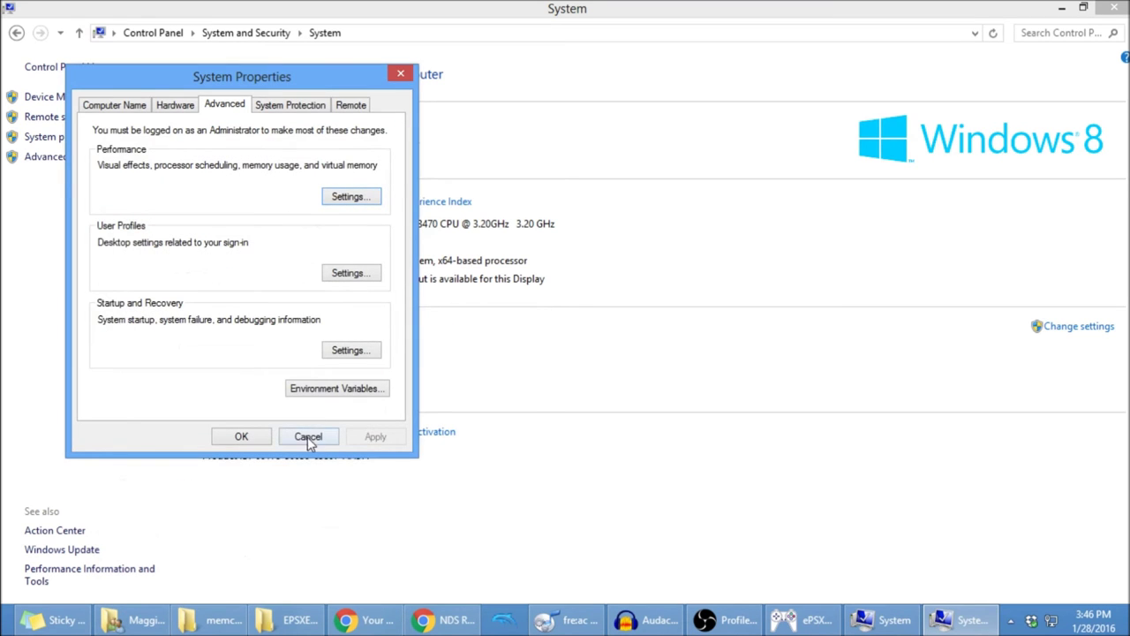
pyautogui.click(261, 436)
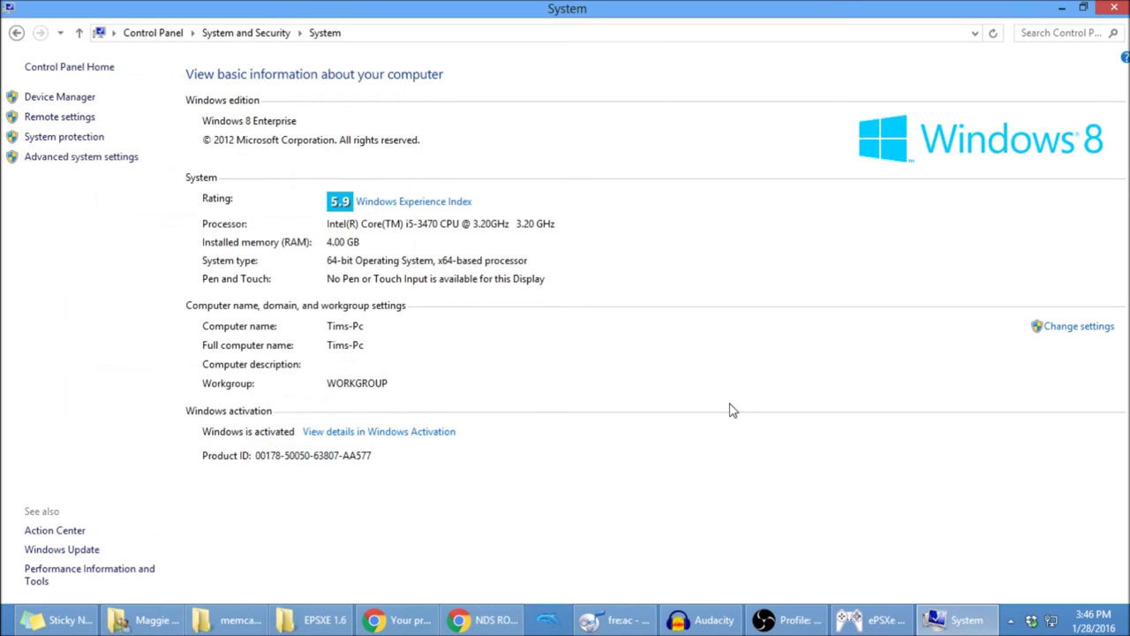
pyautogui.click(1062, 8)
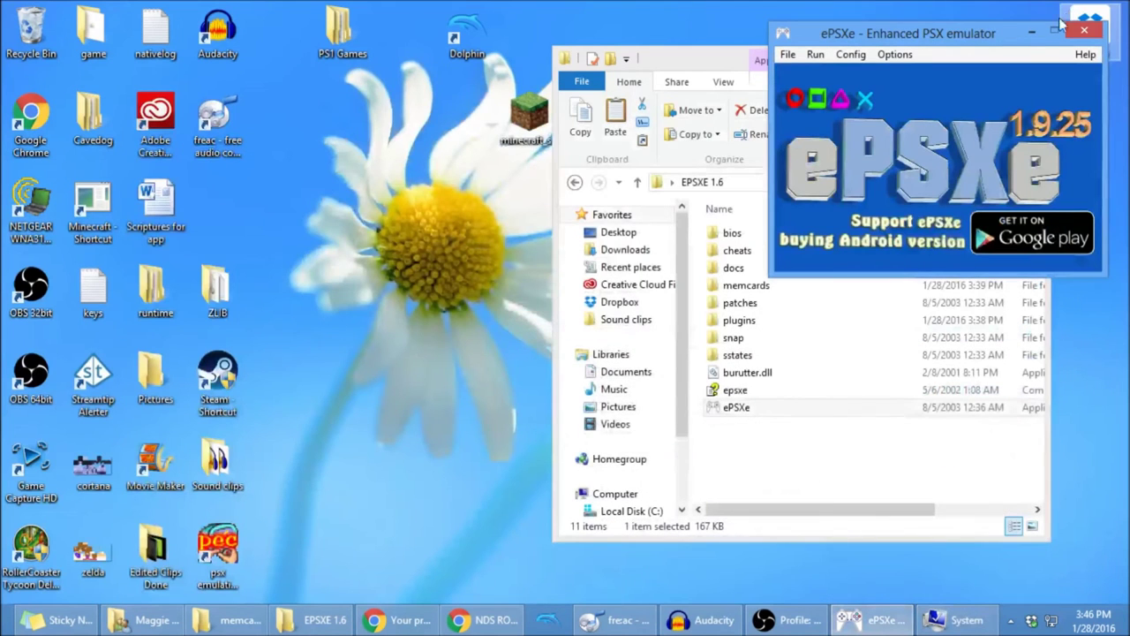
# - Relaunch ePSXe from the EPSXE 1.6 folder and run a game ISO
pyautogui.doubleClick(737, 407)
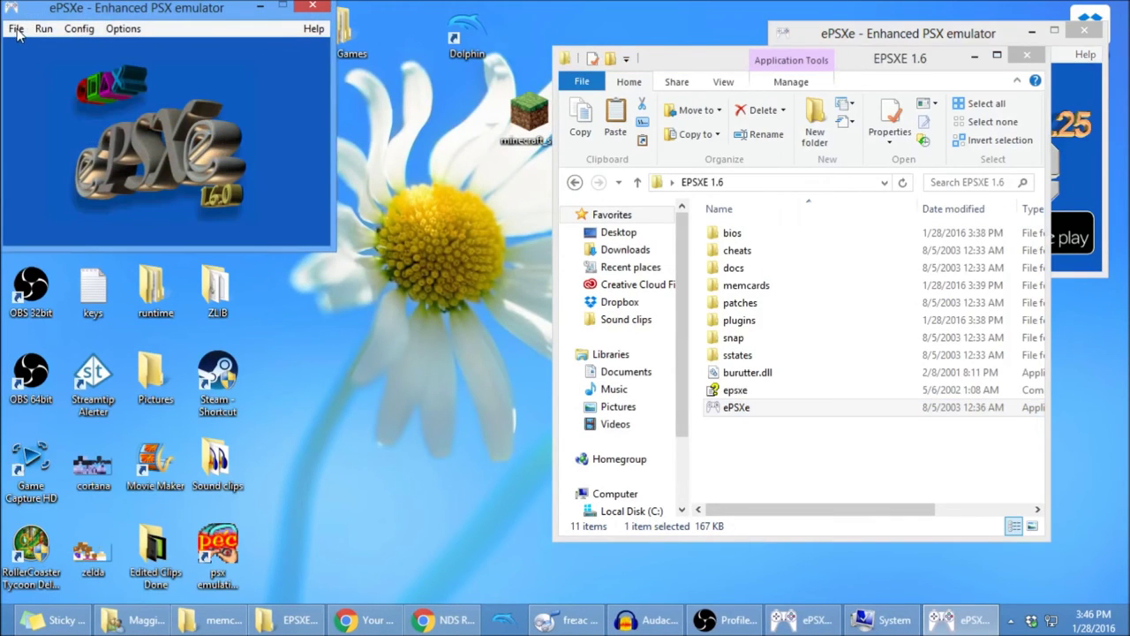
pyautogui.click(15, 28)
pyautogui.click(27, 68)
# - Choose to change the disc to an ISO, and close the ePSXe 1.6.0 window
pyautogui.click(17, 30)
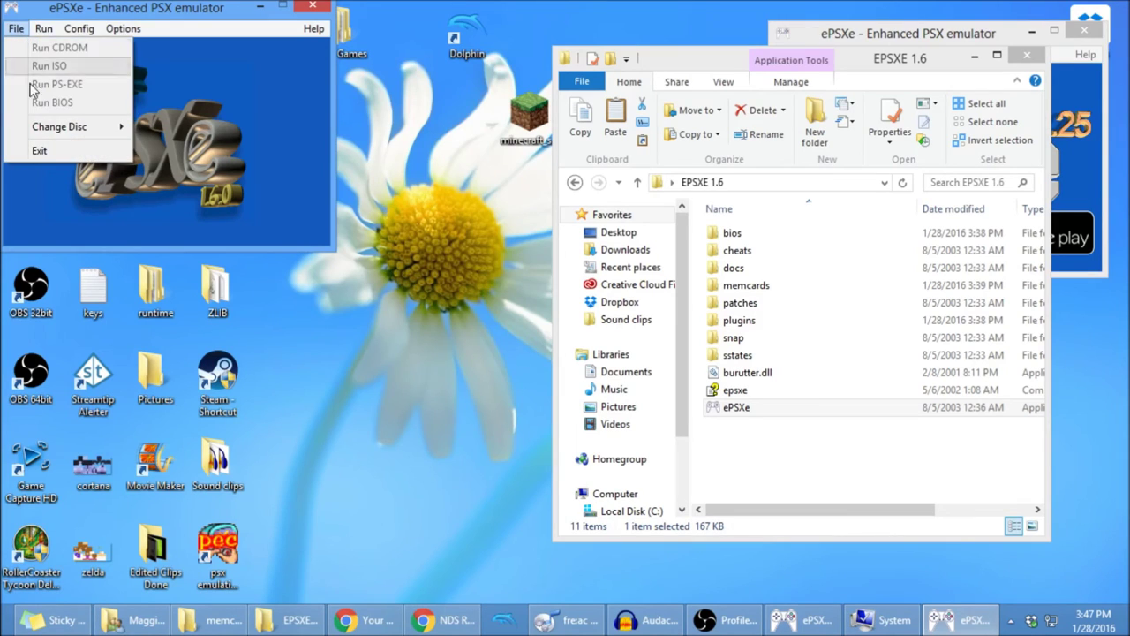
pyautogui.moveTo(119, 127)
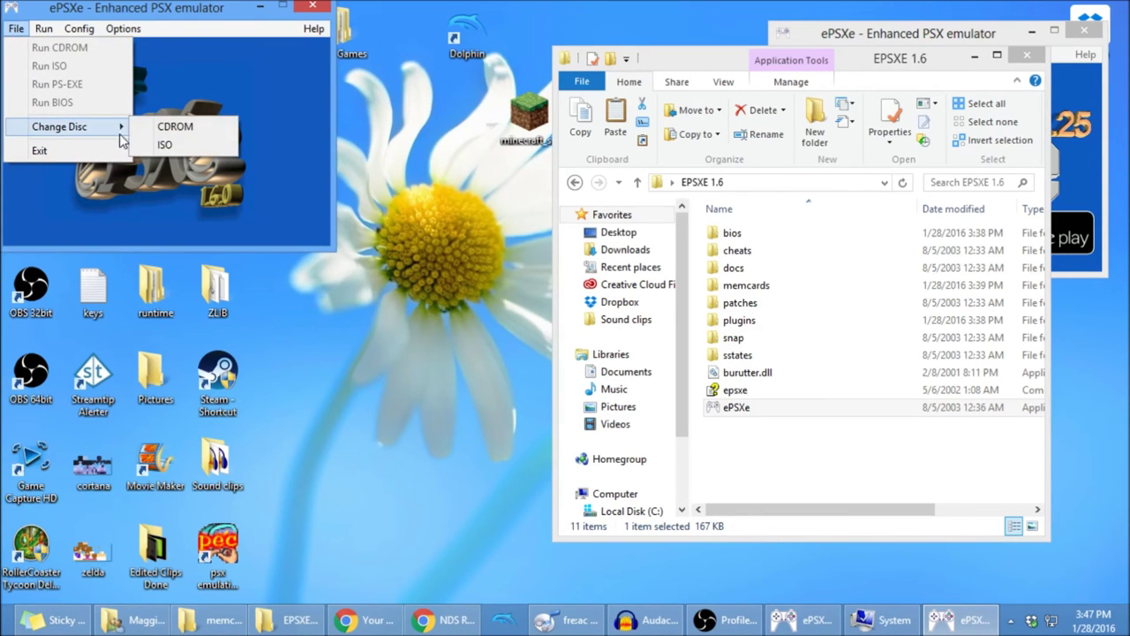
pyautogui.click(157, 144)
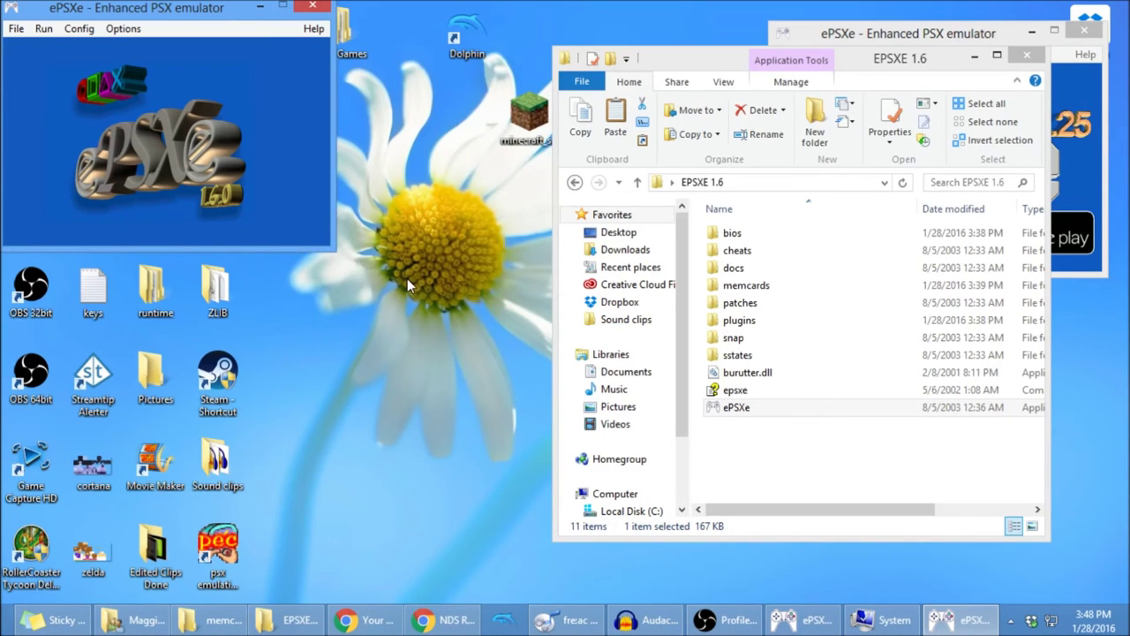
pyautogui.click(312, 6)
pyautogui.click(363, 290)
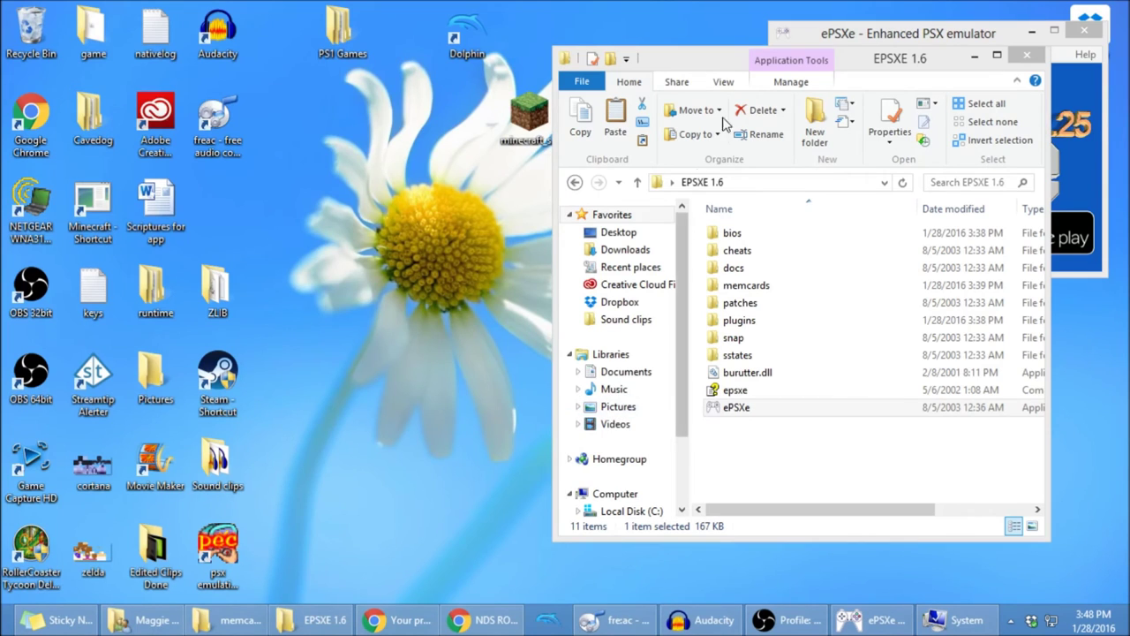
# - Restore the minimized memcards window and go up to the Playstation Emulator 2 folder
pyautogui.click(257, 623)
pyautogui.click(323, 452)
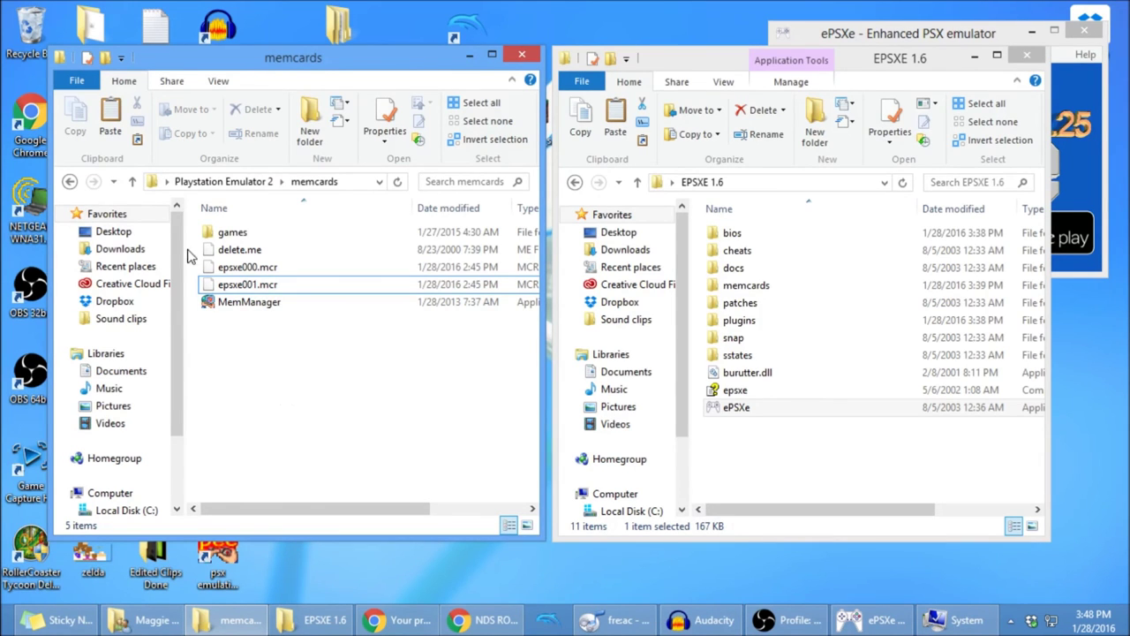
pyautogui.click(133, 183)
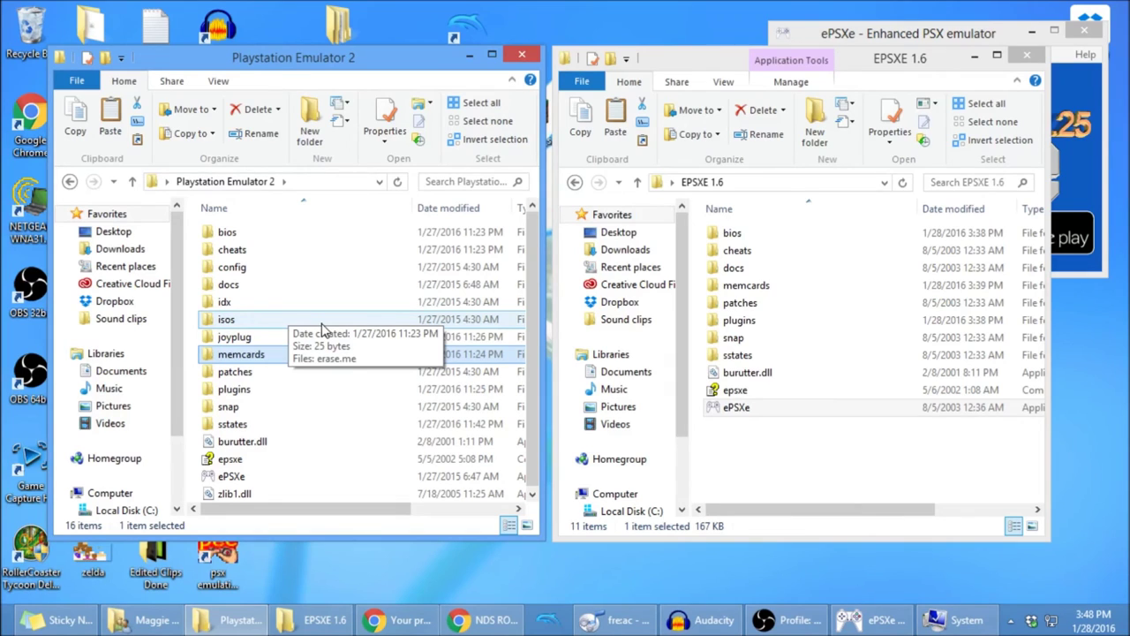
# - Copy epsxe000.mcr, epsxe001.mcr and MemManager from the memcards folder of EPSXE 1.6
pyautogui.click(796, 443)
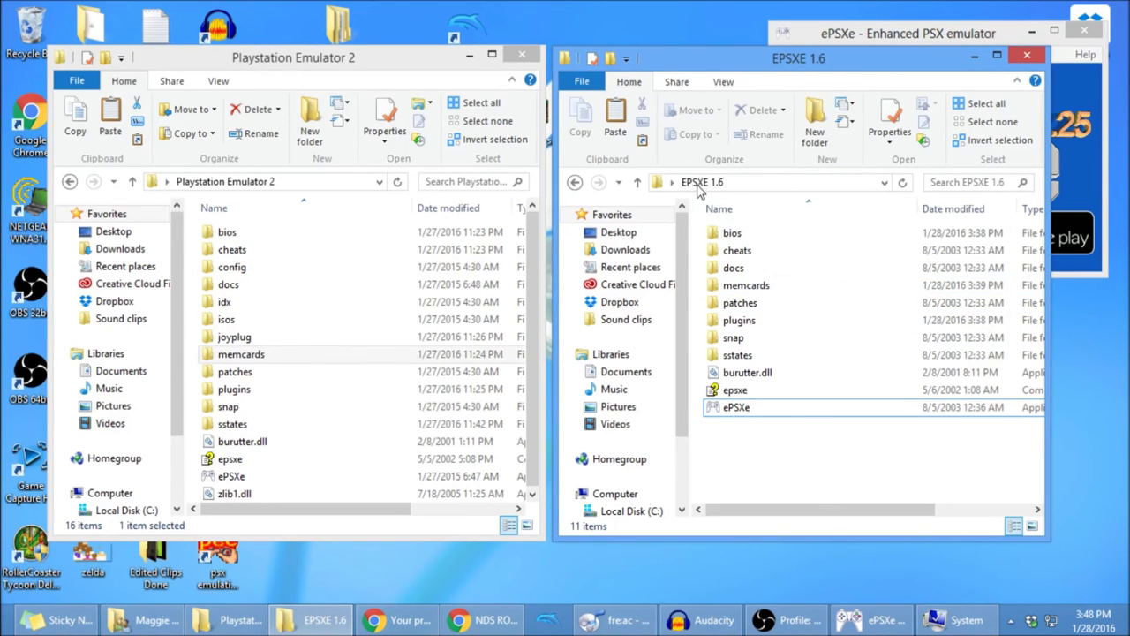
pyautogui.click(742, 289)
pyautogui.doubleClick(742, 290)
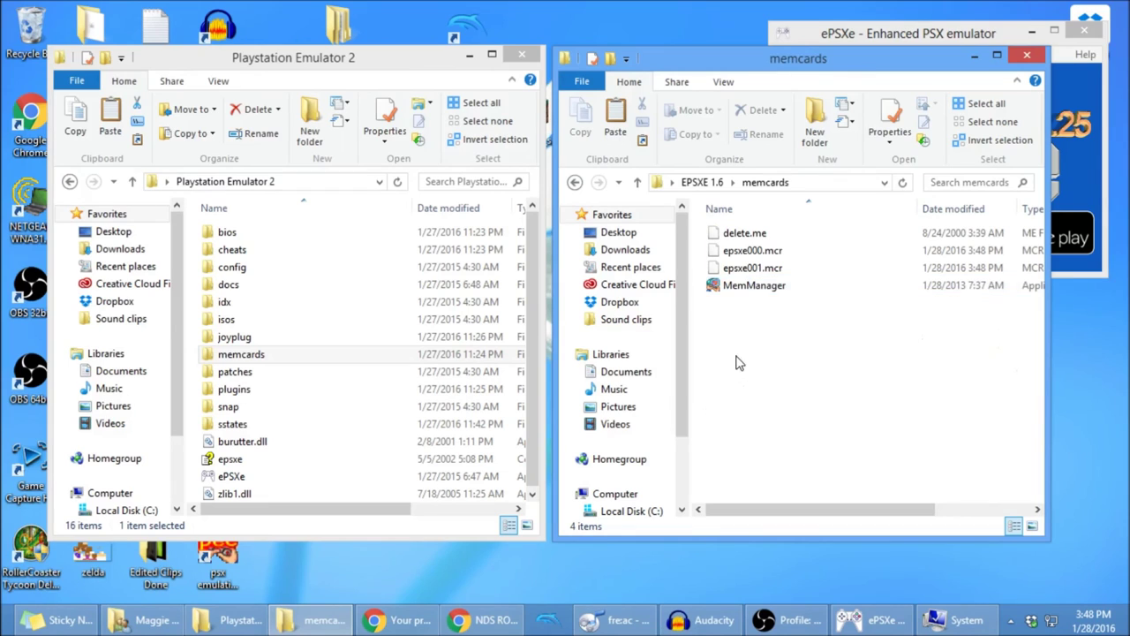
pyautogui.click(753, 255)
pyautogui.click(753, 288)
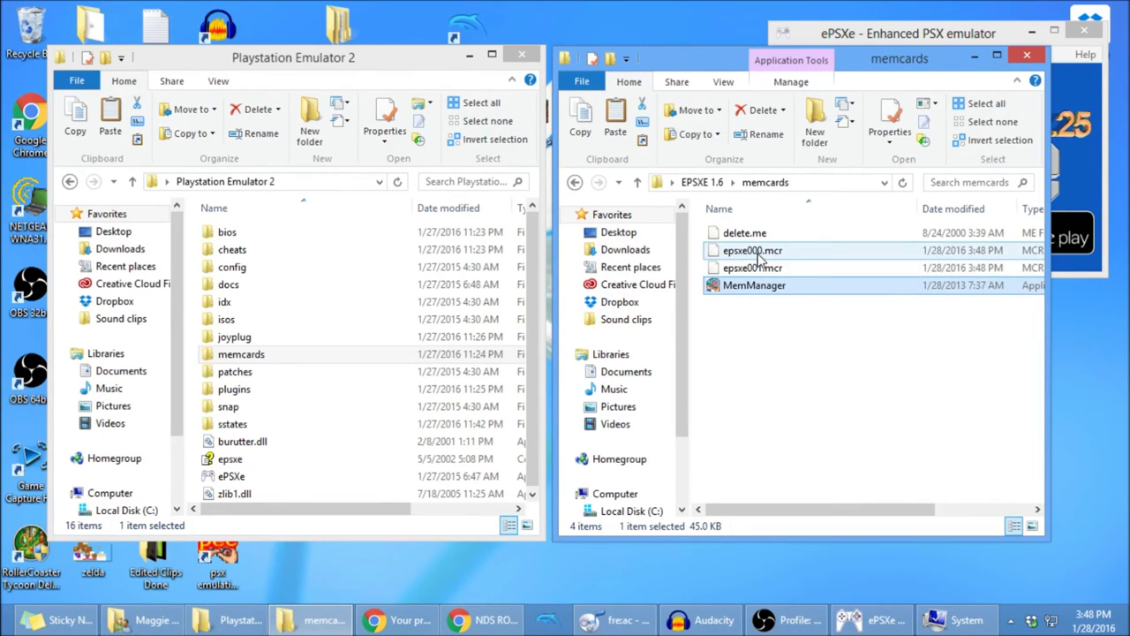
pyautogui.keyDown('shift'); pyautogui.click(758, 254); pyautogui.keyUp('shift')
pyautogui.rightClick(758, 271)
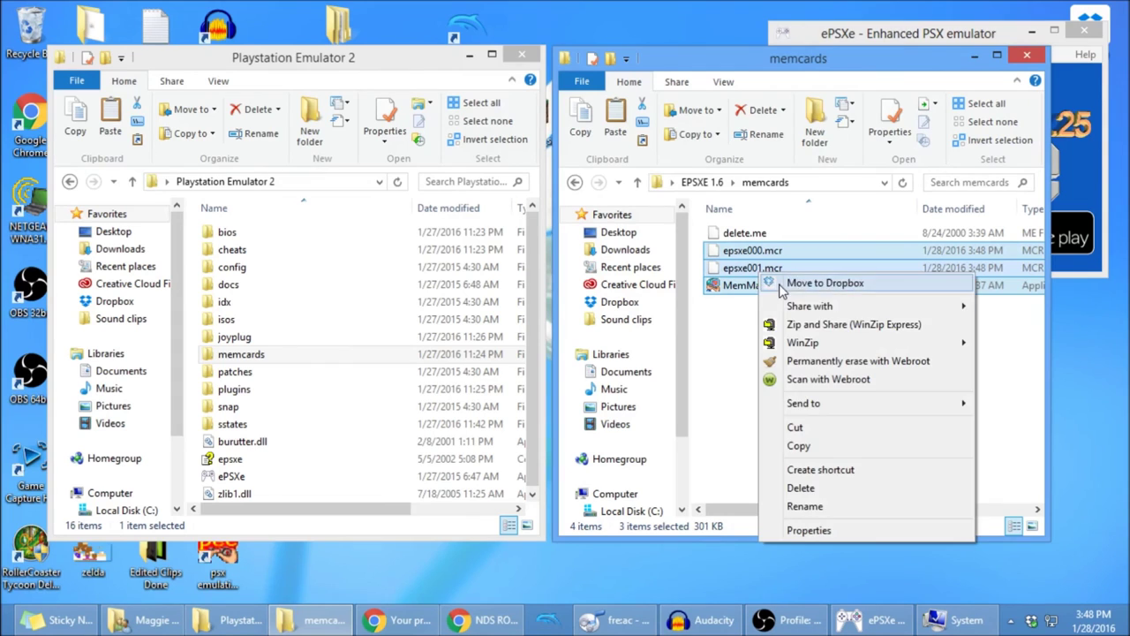
pyautogui.click(804, 446)
pyautogui.click(734, 409)
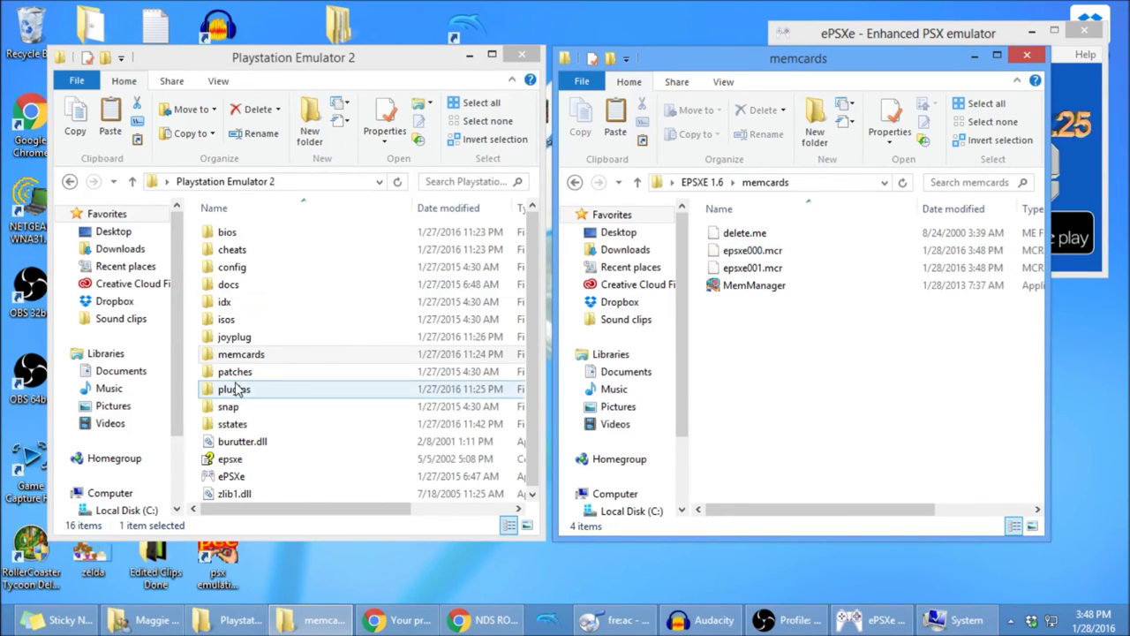
# - Bring ePSXe 1.9.25 forward, select epsxe000.mcr, epsxe001.mcr and MemManager in Playstation Emulator 2's memcards folder as the paste targets, and minimize that folder window
pyautogui.click(1070, 86)
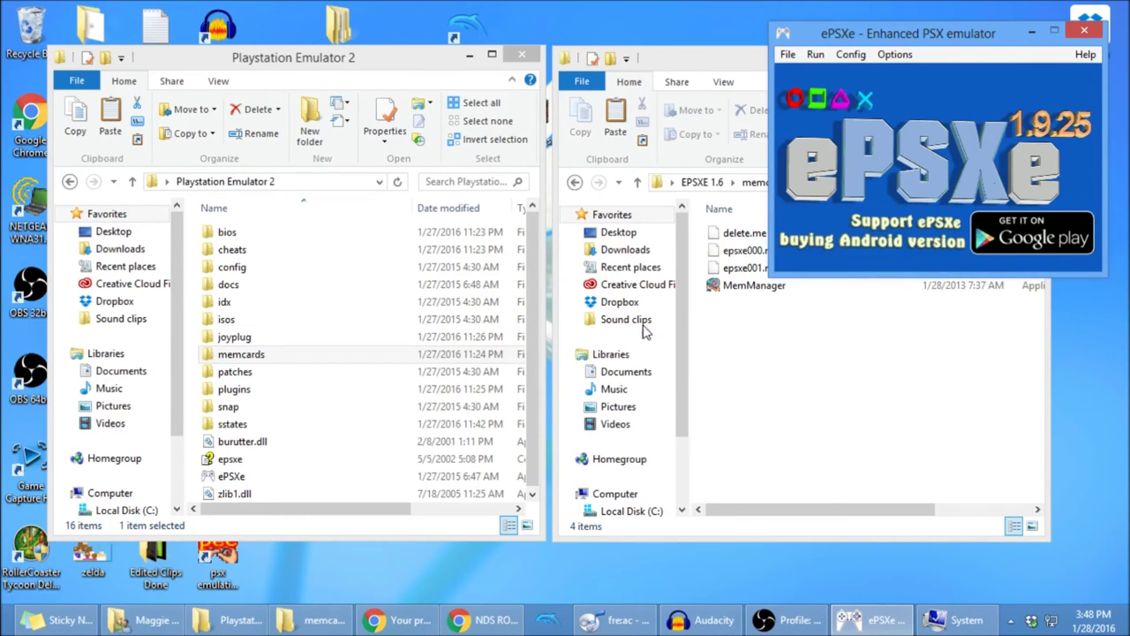
pyautogui.doubleClick(261, 355)
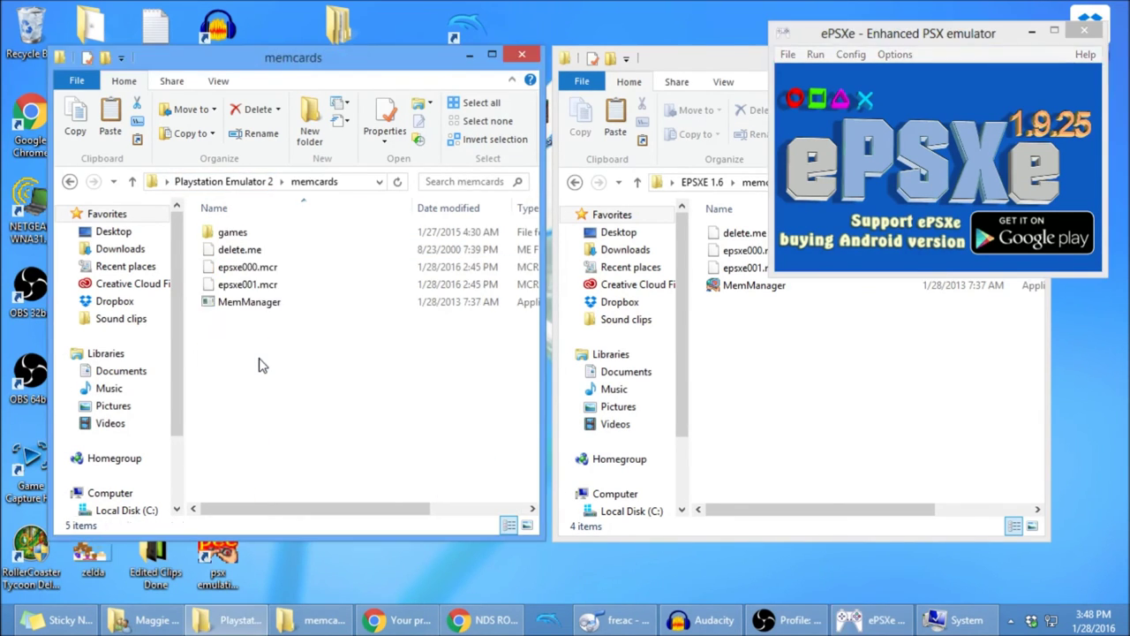
pyautogui.click(266, 305)
pyautogui.keyDown('shift'); pyautogui.click(258, 272); pyautogui.keyUp('shift')
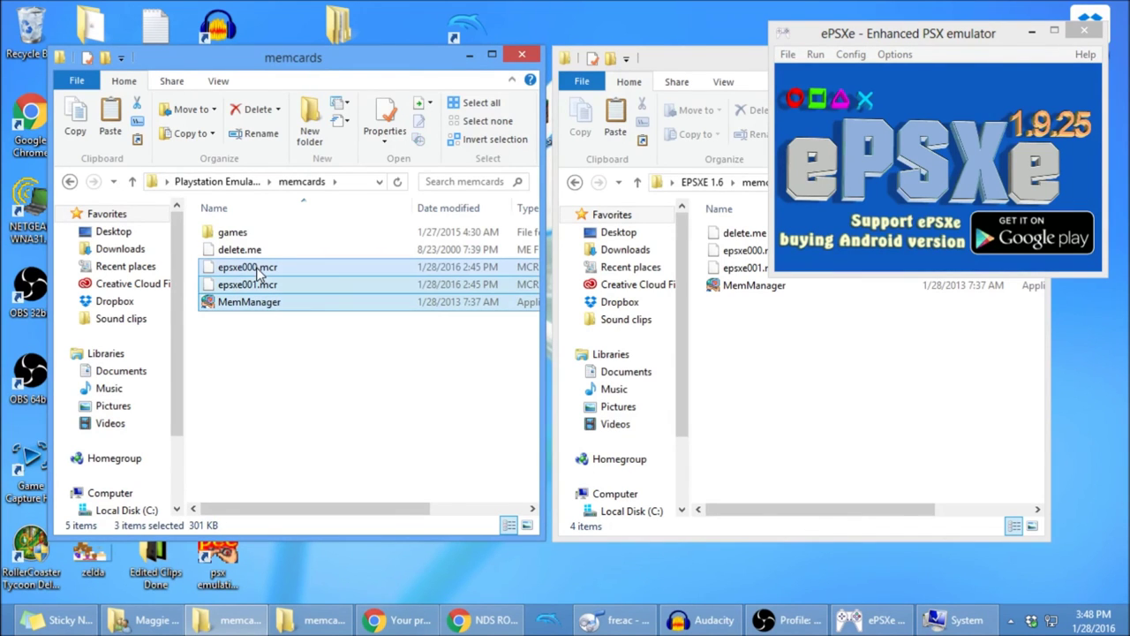
pyautogui.rightClick(263, 297)
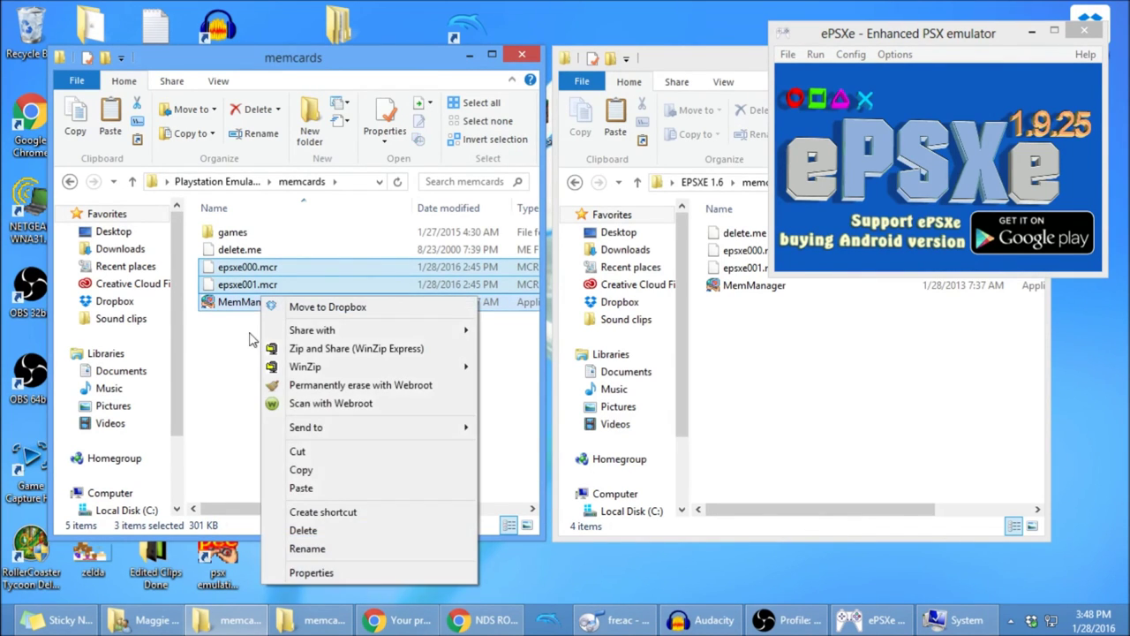
pyautogui.click(226, 429)
pyautogui.click(469, 55)
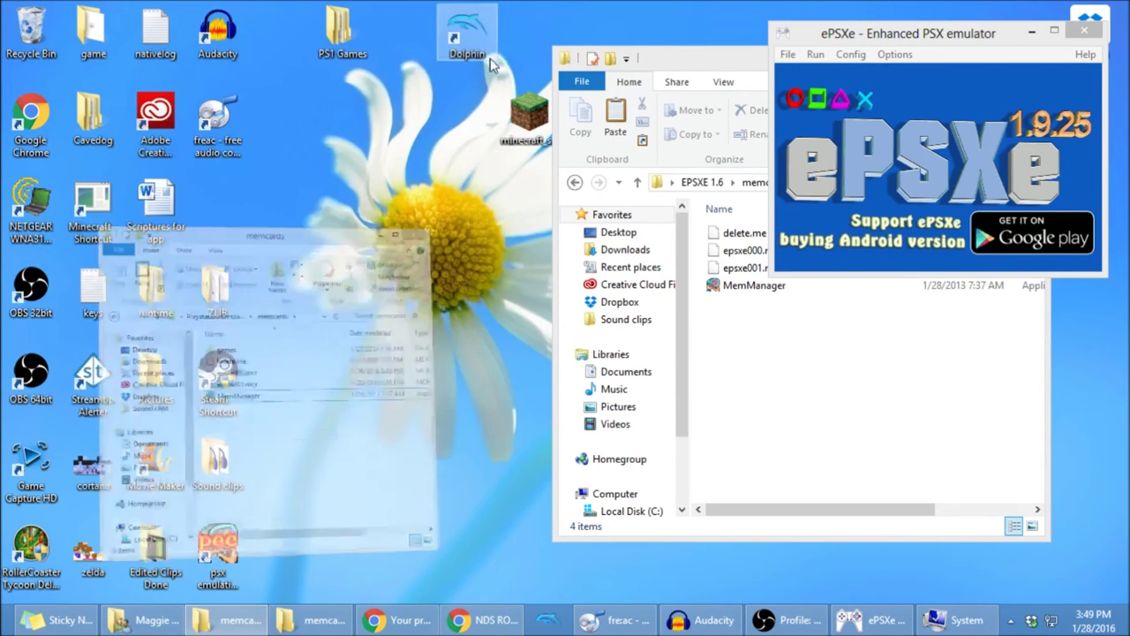
# - Start running a game ISO in ePSXe 1.9.25, opening the ISO file selection
pyautogui.click(800, 55)
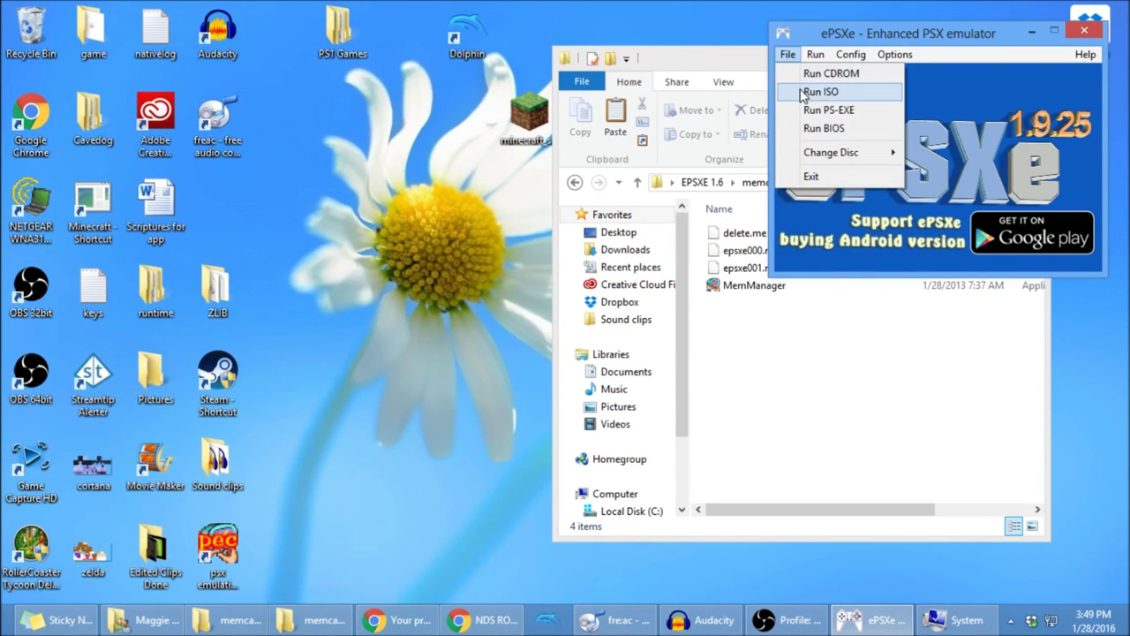
pyautogui.click(820, 91)
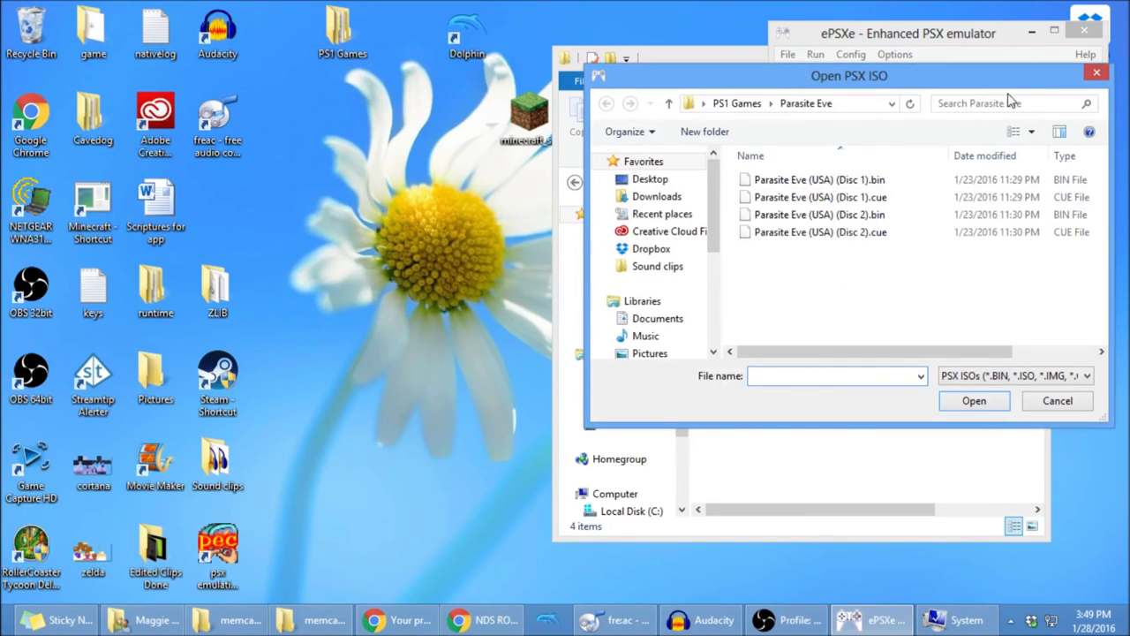